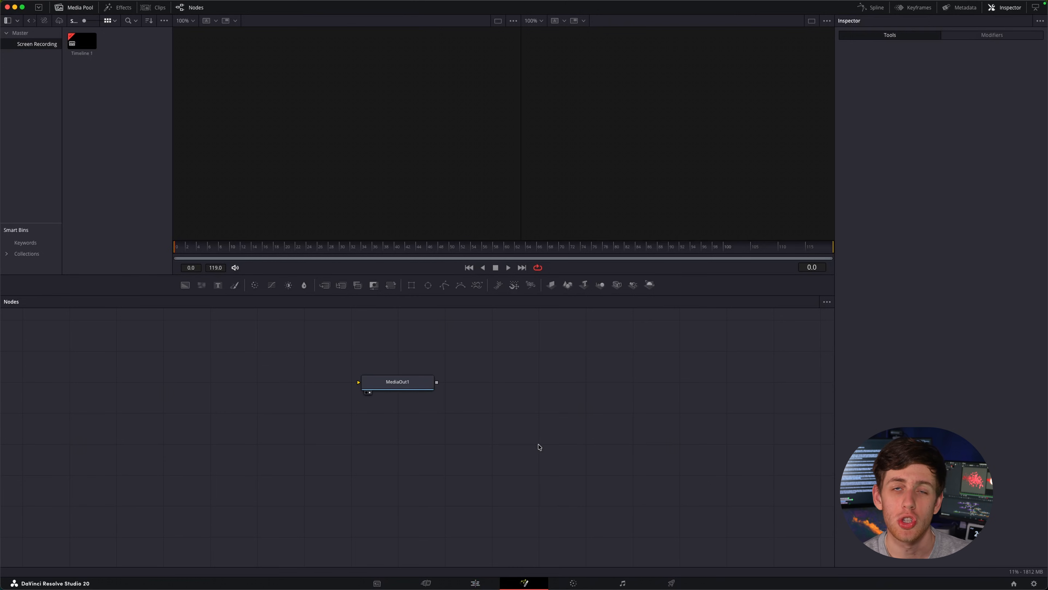
Add a Sticky Note beside MediaOut1 and write in it "Explaining something is working but your not sure why".
{"action": "key", "text": "shift+space"}
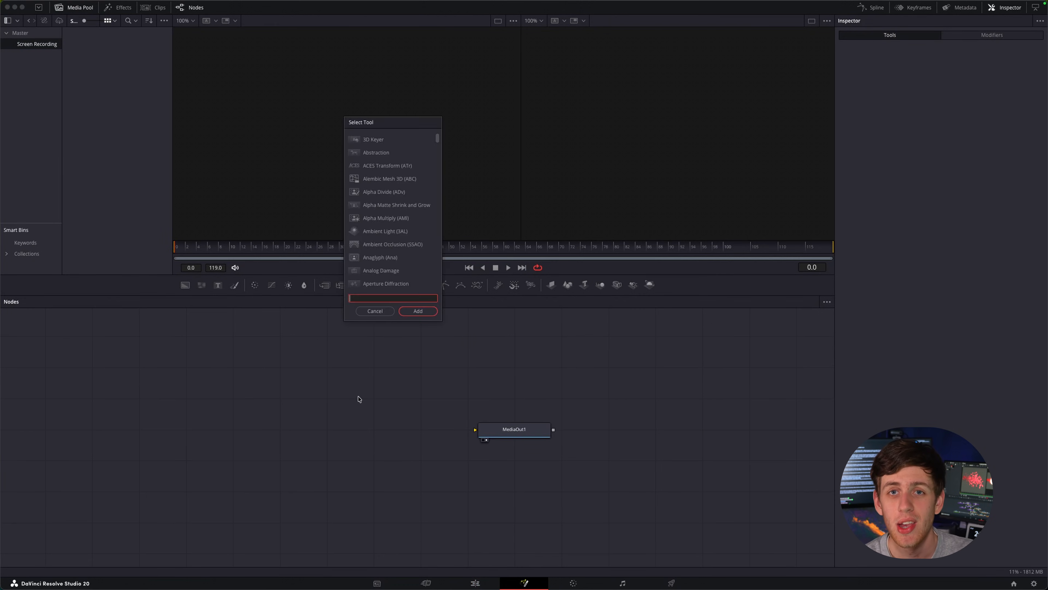
{"action": "type", "text": "sticky"}
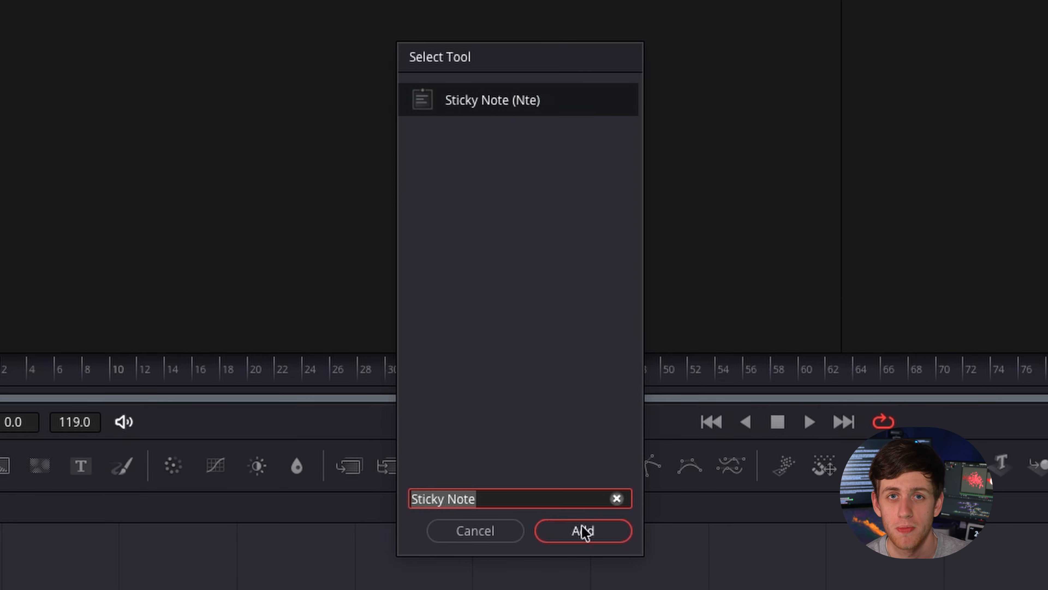
{"action": "left_click", "coordinate": [584, 531]}
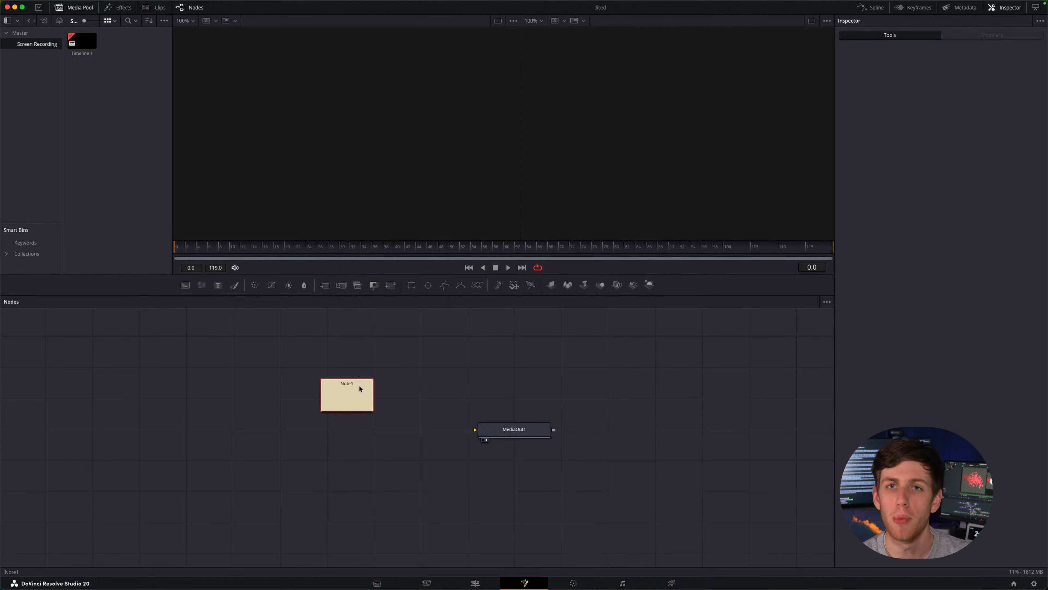
{"action": "double_click", "coordinate": [359, 388]}
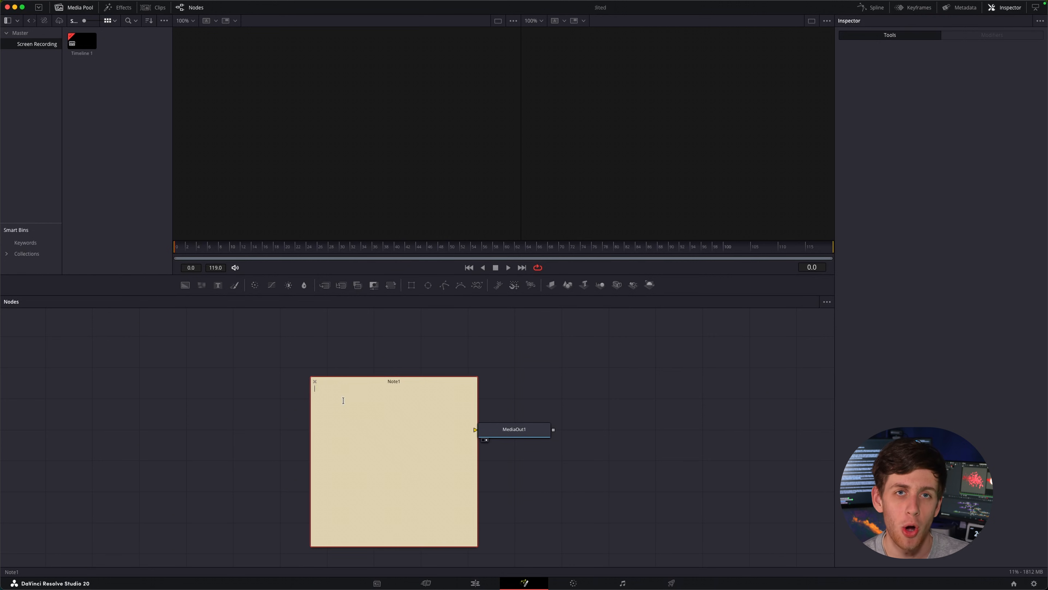
{"action": "type", "text": "Exp"}
{"action": "type", "text": "laining something is working but your not sure why so ju"}
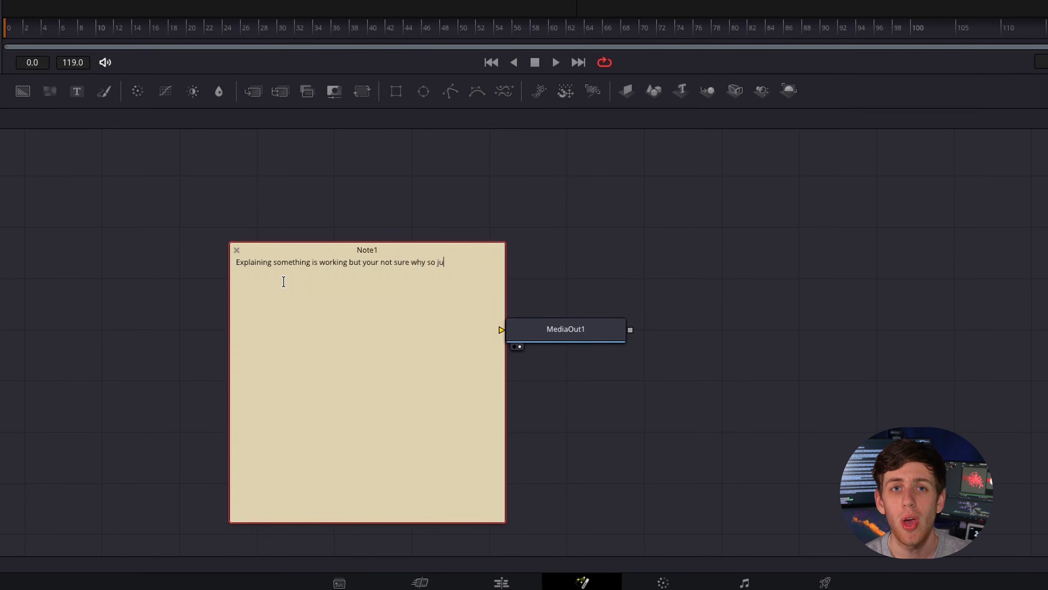
{"action": "type", "text": " :"}
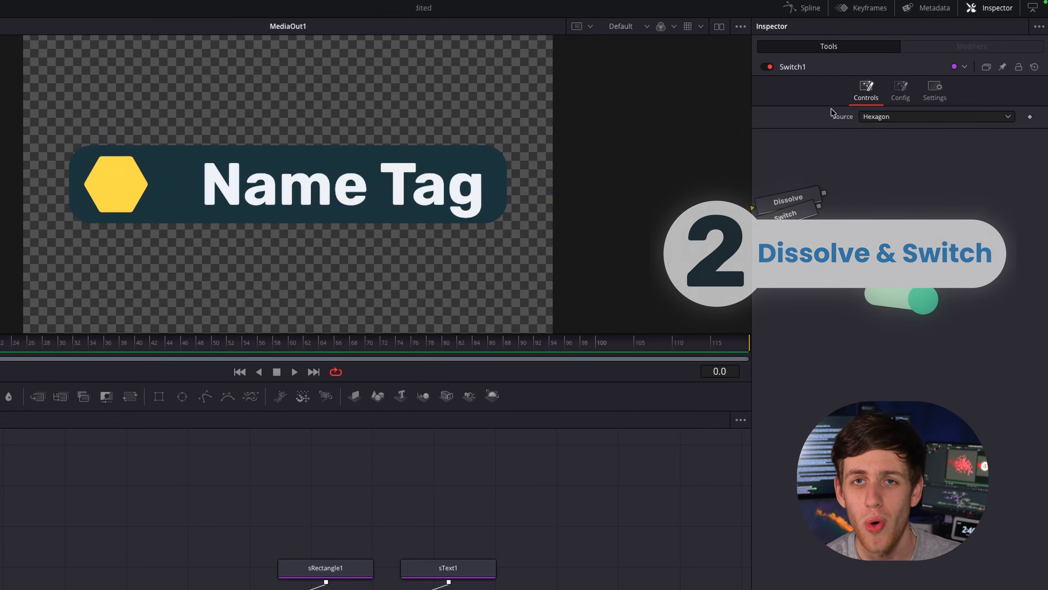
Set the Dissolve1 operation to SMPTE Wipe and adjust its background/foreground balance.
{"action": "left_click", "coordinate": [887, 117]}
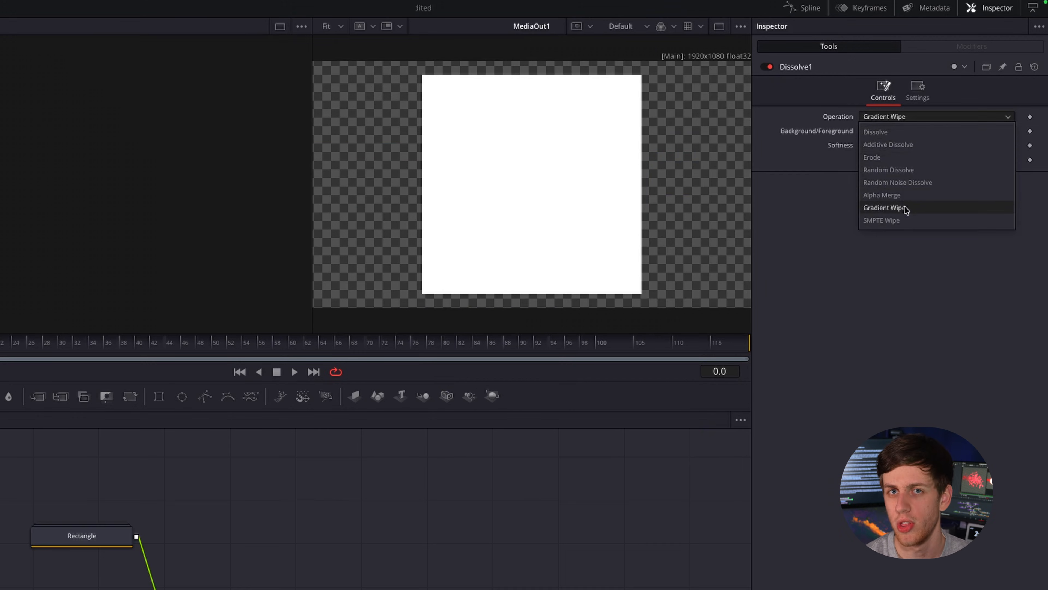
{"action": "left_click", "coordinate": [908, 218]}
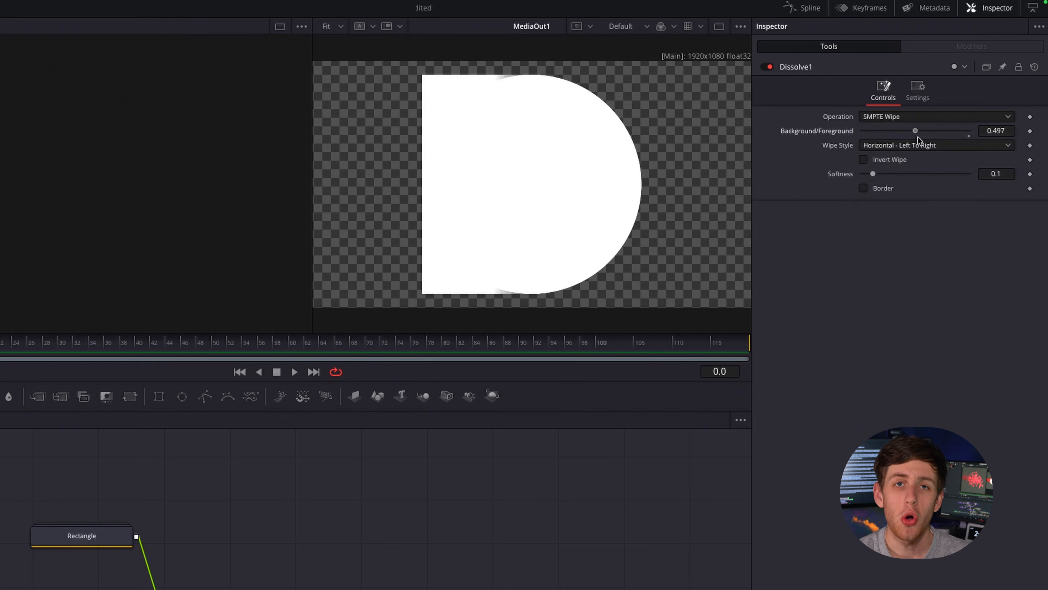
{"action": "mouse_move", "coordinate": [923, 140]}
{"action": "left_mouse_down"}
{"action": "mouse_move", "coordinate": [853, 142]}
{"action": "mouse_move", "coordinate": [946, 144]}
{"action": "mouse_move", "coordinate": [920, 152]}
{"action": "left_mouse_up"}
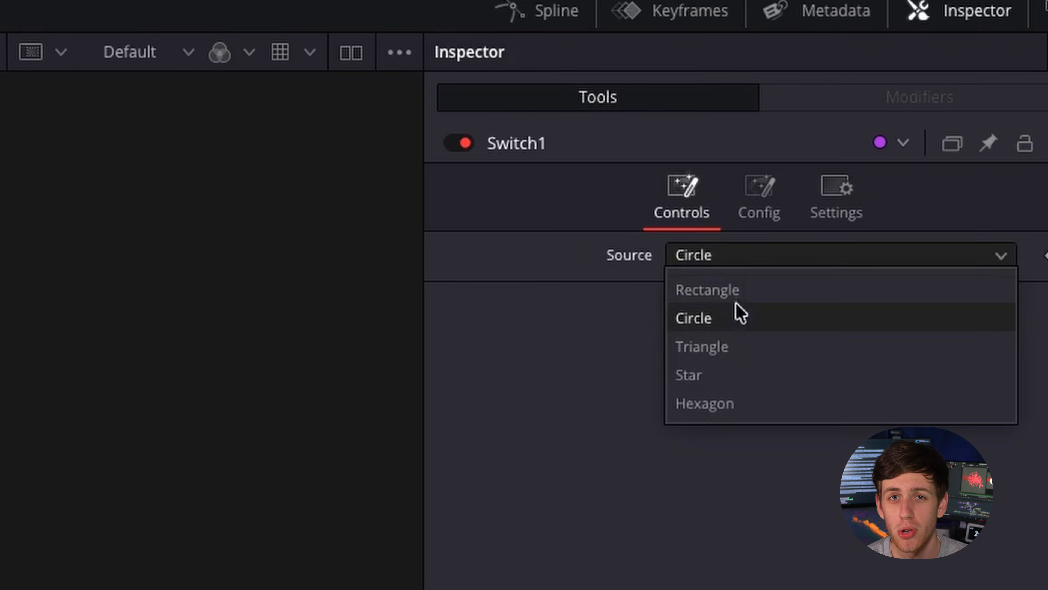
Cycle the Switch1 source through the Triangle and Star shapes.
{"action": "left_click", "coordinate": [738, 347]}
{"action": "left_click", "coordinate": [730, 253]}
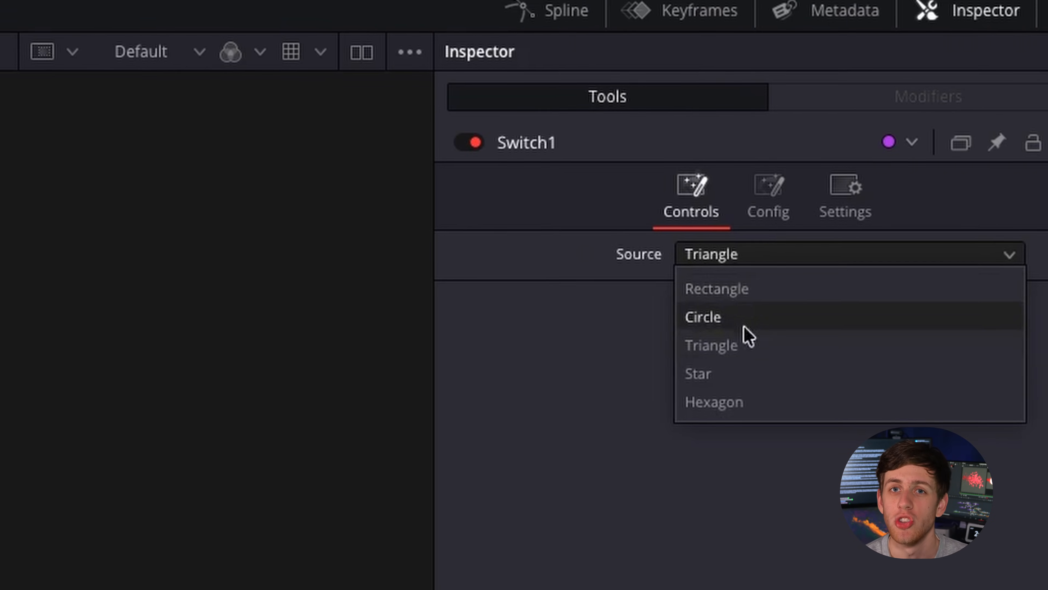
{"action": "left_click", "coordinate": [735, 375]}
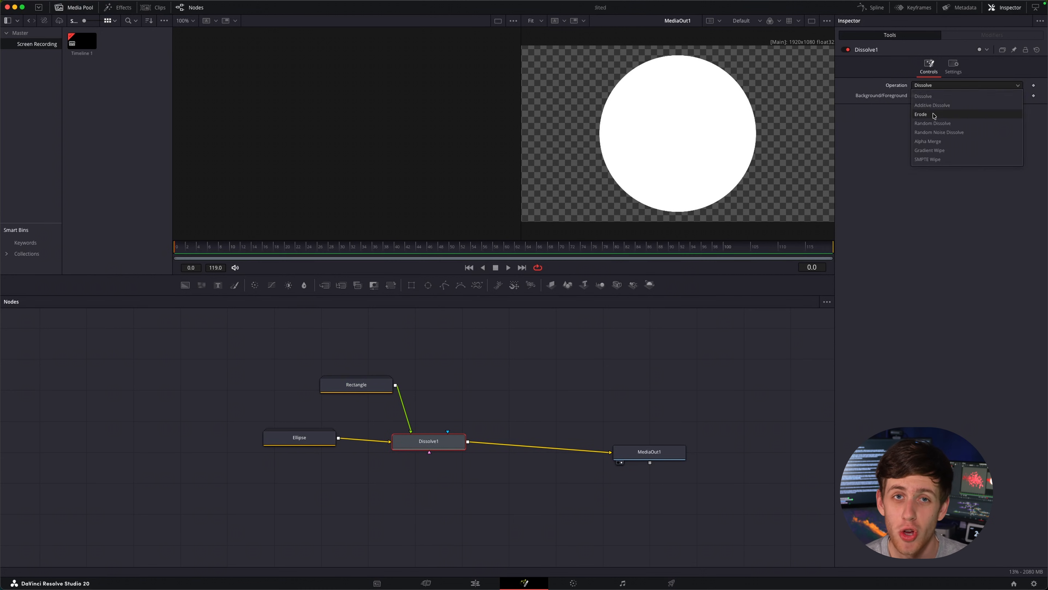
Name the first Switch1 input Rectangle and choose Rectangle as the source.
{"action": "left_click_drag", "start_coordinate": [918, 95], "coordinate": [987, 96]}
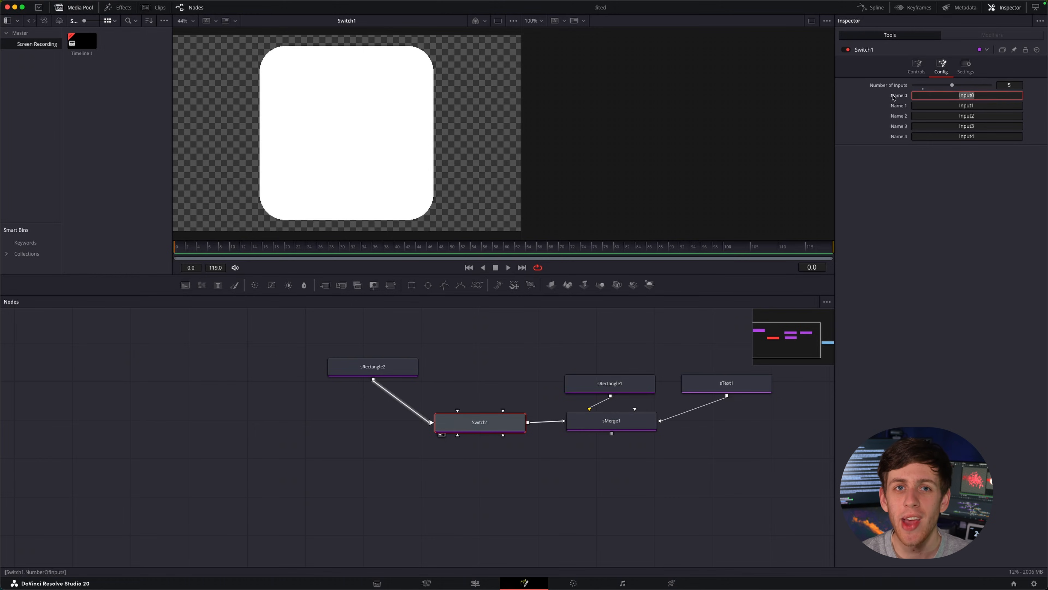
{"action": "type", "text": "Rectabn"}
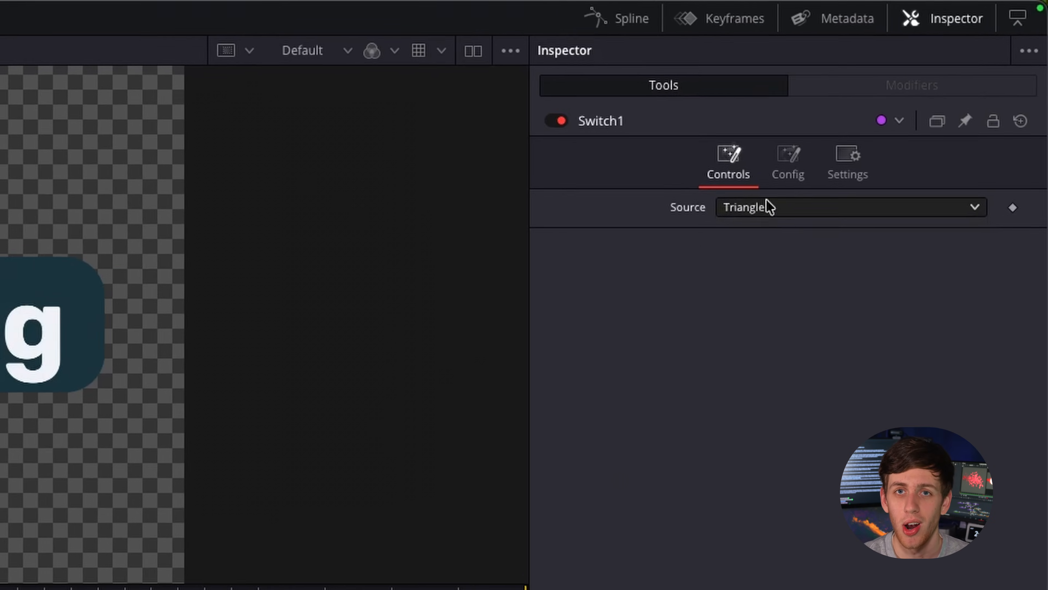
{"action": "left_click", "coordinate": [766, 206]}
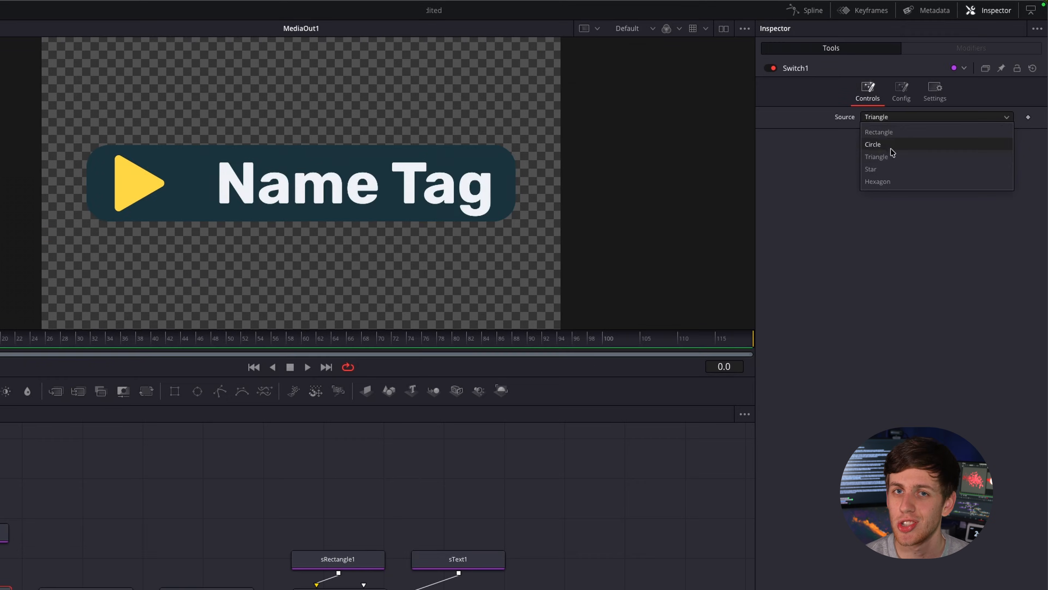
{"action": "left_click", "coordinate": [896, 130]}
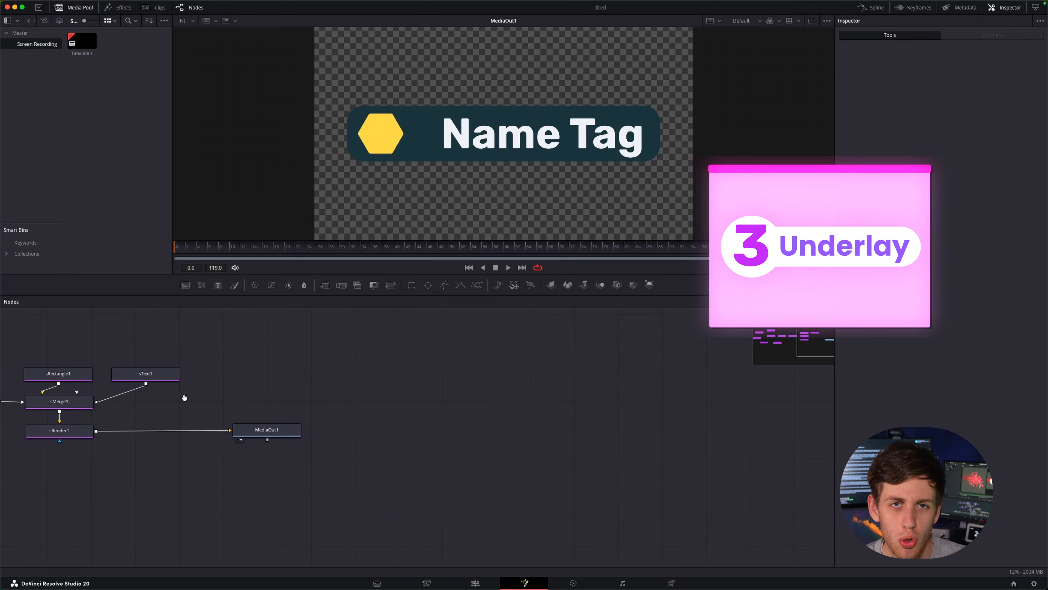
Add an Underlay node to the graph and move it near MediaOut1.
{"action": "key", "text": "shift+space"}
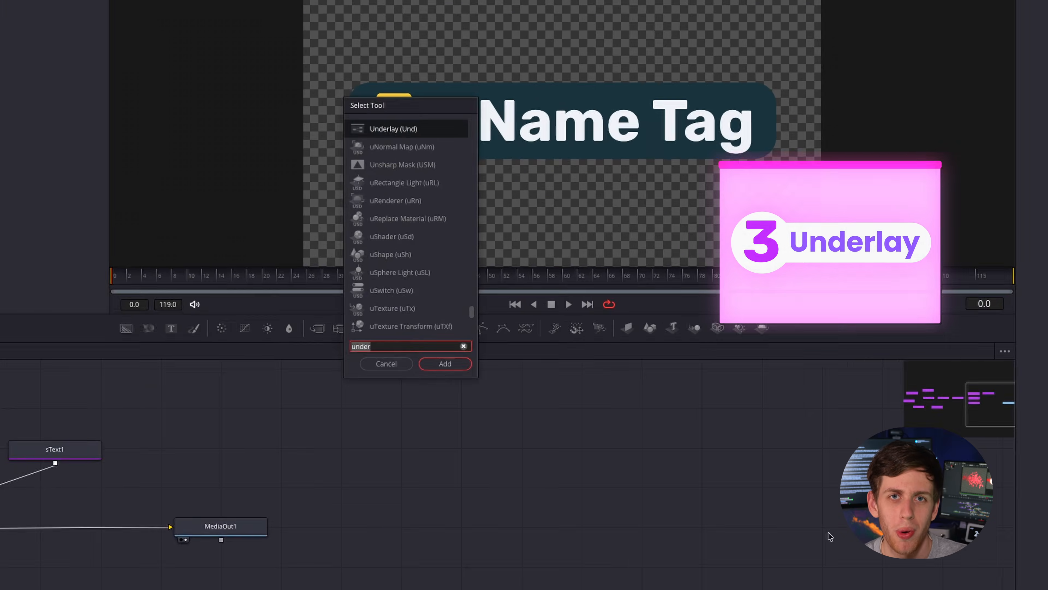
{"action": "type", "text": "under"}
{"action": "key", "text": "Return"}
{"action": "left_click_drag", "start_coordinate": [716, 402], "coordinate": [335, 482]}
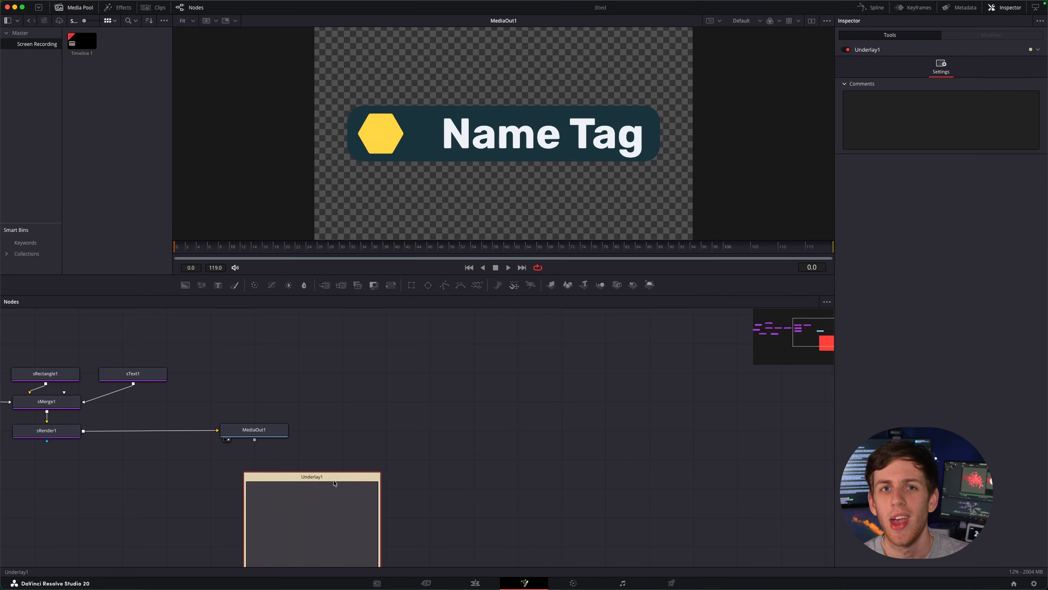
{"action": "left_click_drag", "start_coordinate": [538, 453], "coordinate": [582, 466]}
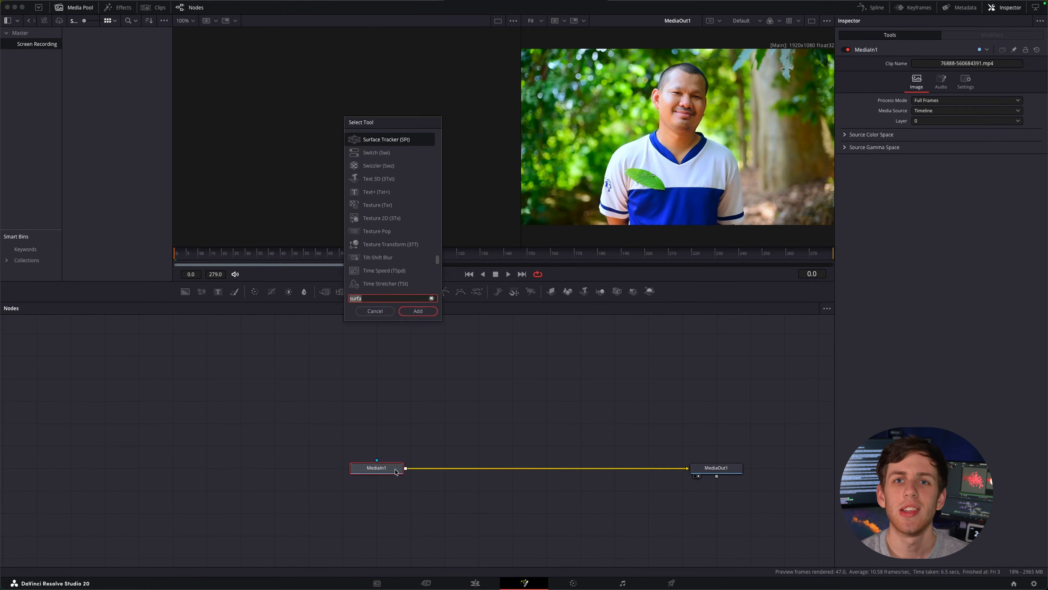
Add a Surface Tracker node between MediaIn1 and MediaOut1.
{"action": "type", "text": "s"}
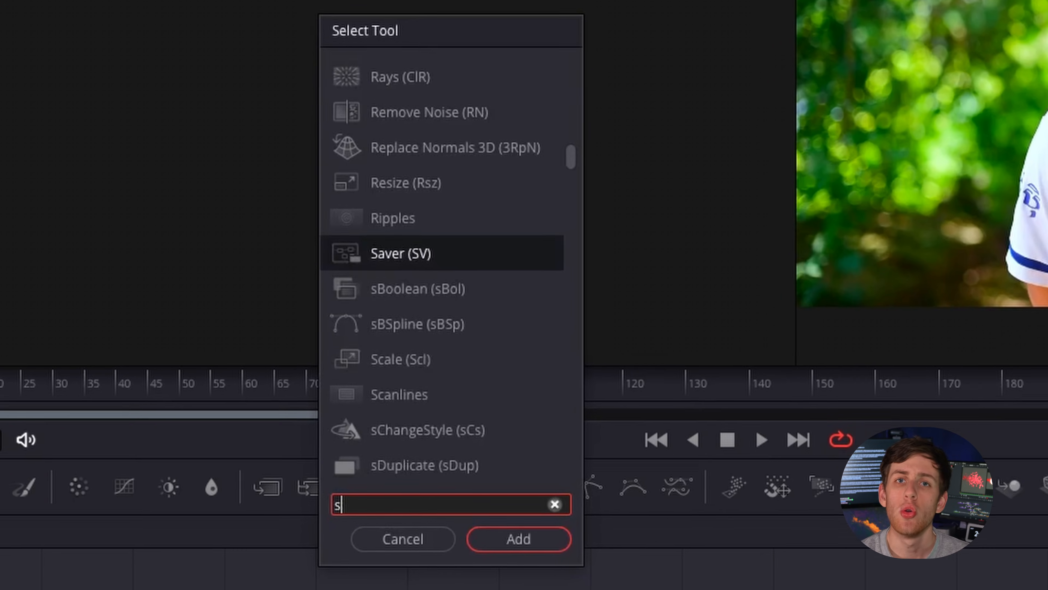
{"action": "type", "text": "urf"}
{"action": "key", "text": "Return"}
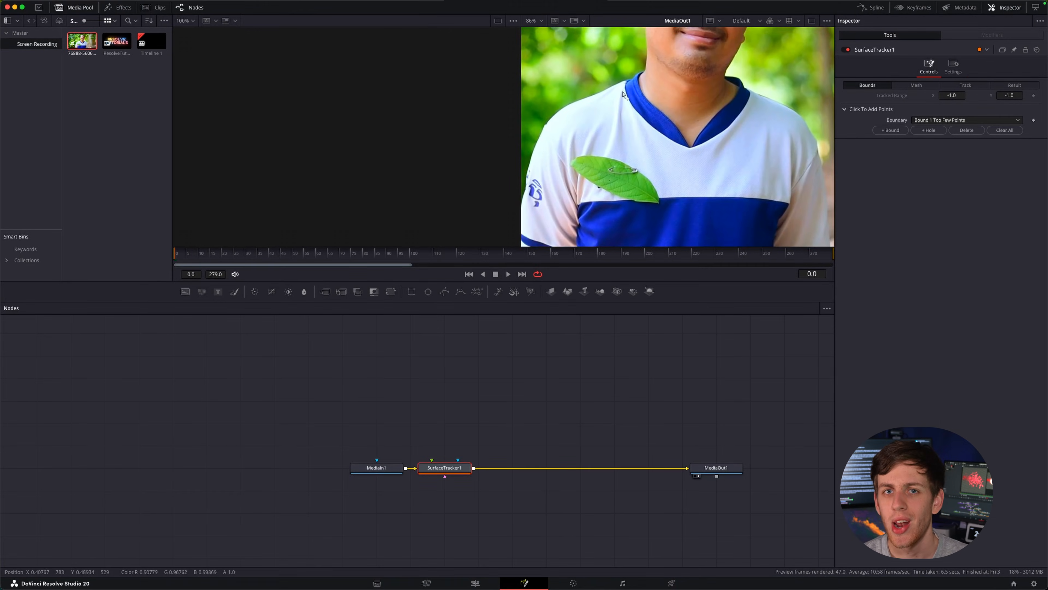
Outline the white upper area of the man's shirt with surface tracker boundary points, following its shoulders, sides and lower white edge.
{"action": "left_click", "coordinate": [624, 81]}
{"action": "left_click", "coordinate": [552, 119]}
{"action": "left_click", "coordinate": [549, 137]}
{"action": "left_click", "coordinate": [565, 170]}
{"action": "left_click", "coordinate": [578, 204]}
{"action": "left_click", "coordinate": [788, 201]}
{"action": "left_click", "coordinate": [807, 168]}
{"action": "left_click", "coordinate": [817, 145]}
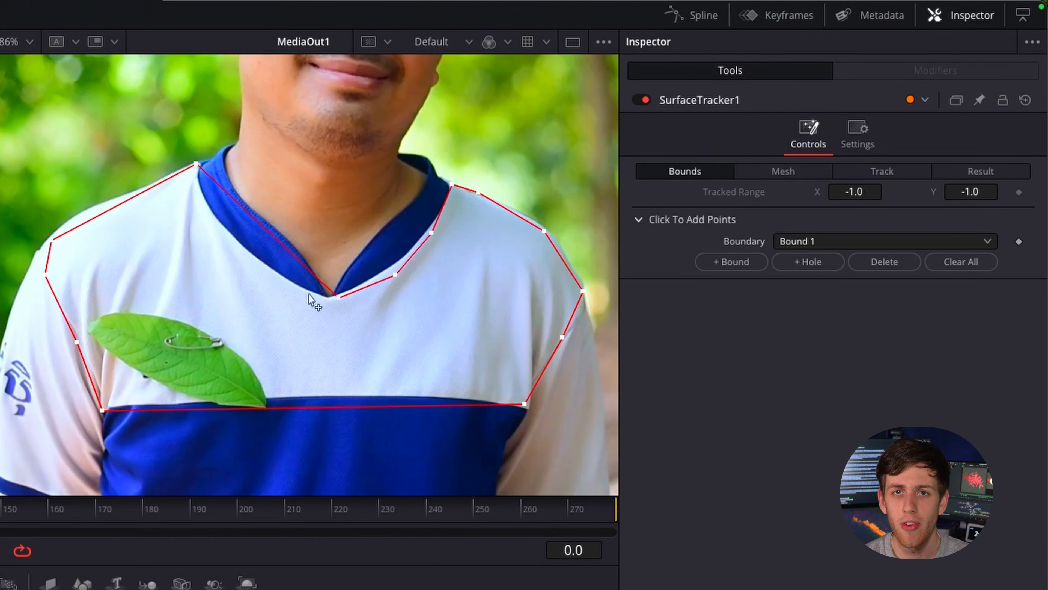
Generate the tracking mesh inside the shirt boundary and track the surface in both directions.
{"action": "left_click", "coordinate": [802, 175]}
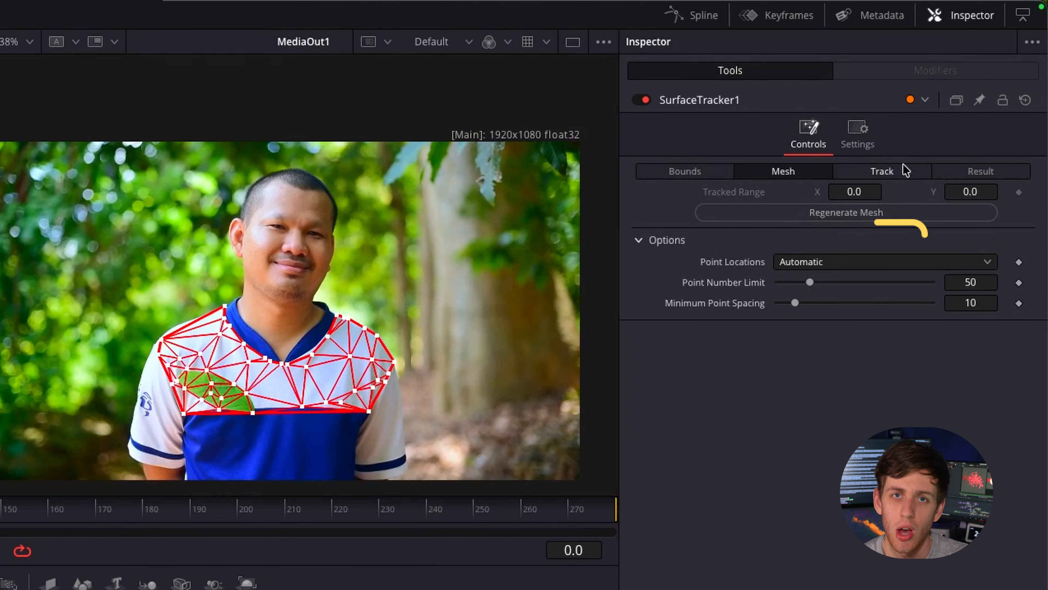
{"action": "left_click", "coordinate": [882, 171]}
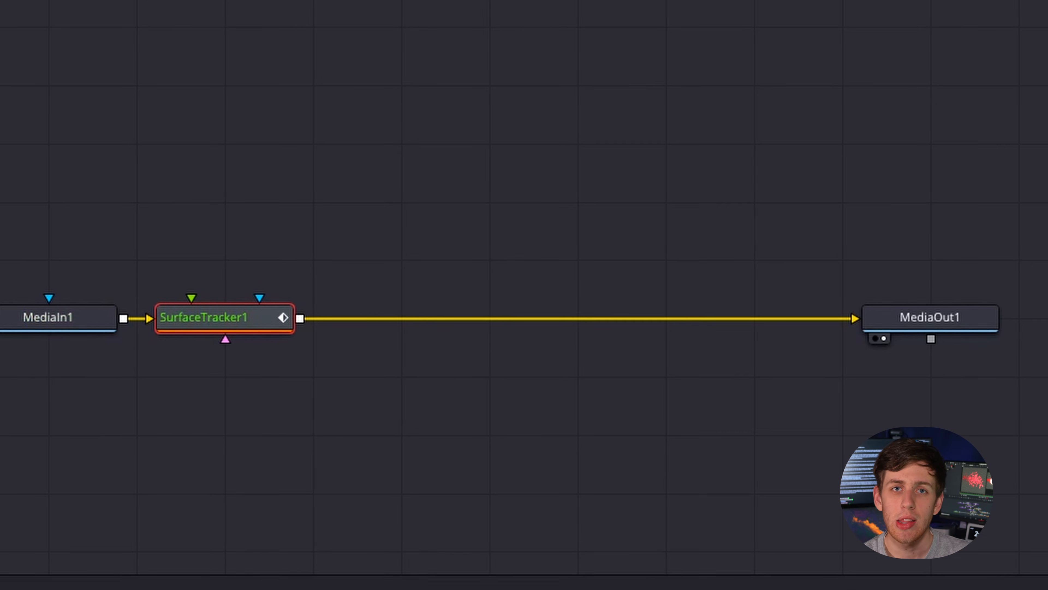
{"action": "left_click_drag", "start_coordinate": [289, 17], "coordinate": [305, 193]}
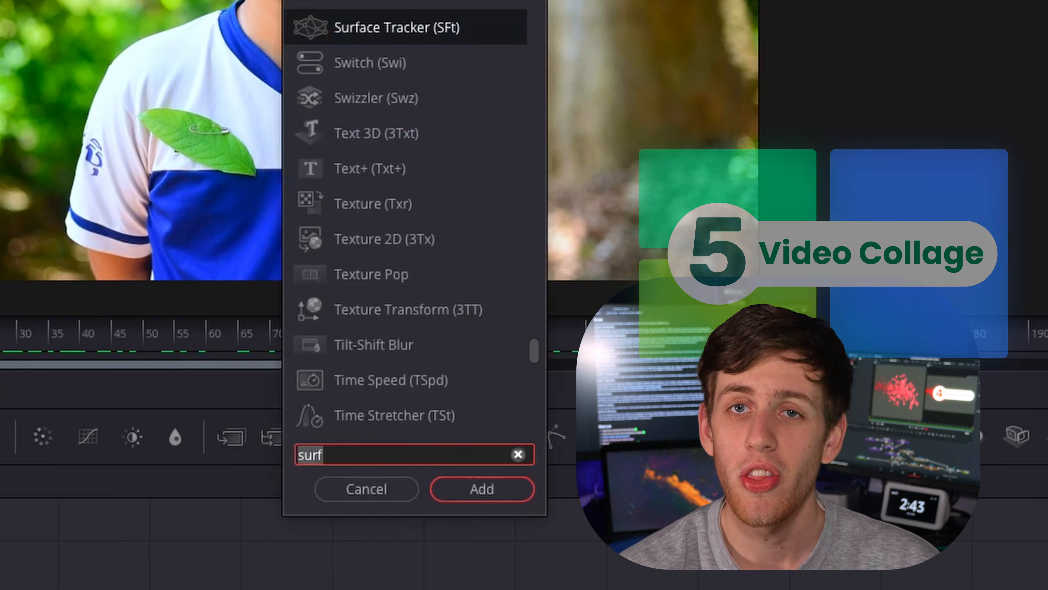
Add a Video Collage node fed by MediaIn1 and place it beside that node.
{"action": "type", "text": "video"}
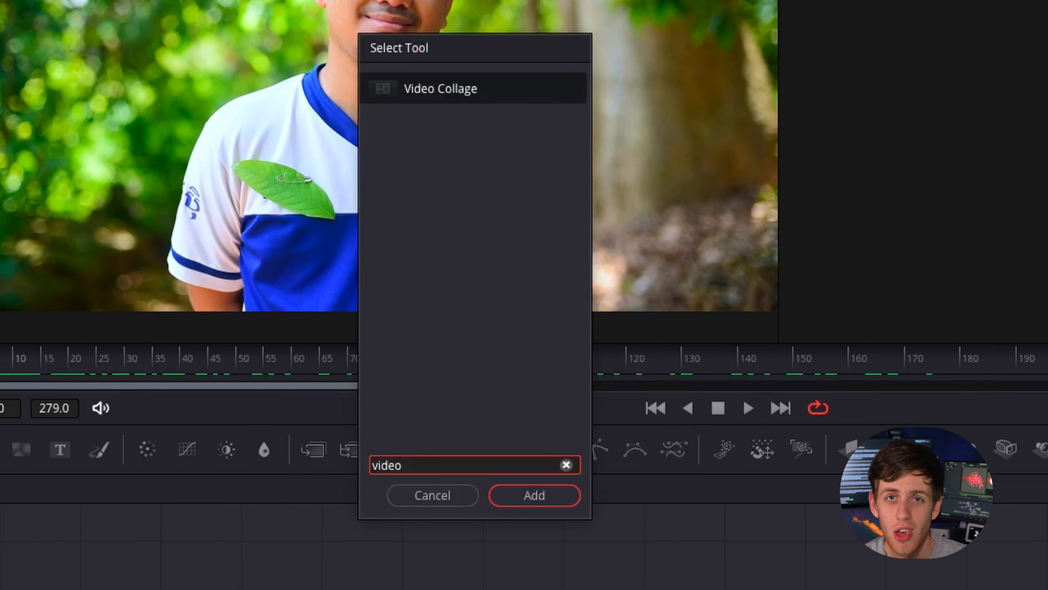
{"action": "key", "text": "Return"}
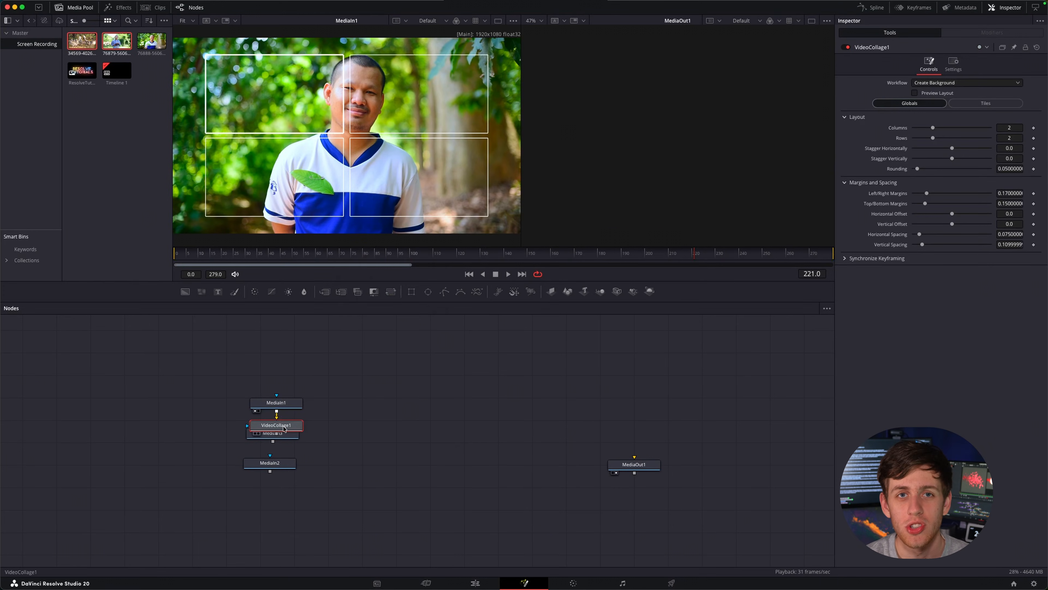
{"action": "left_click_drag", "start_coordinate": [362, 409], "coordinate": [364, 407]}
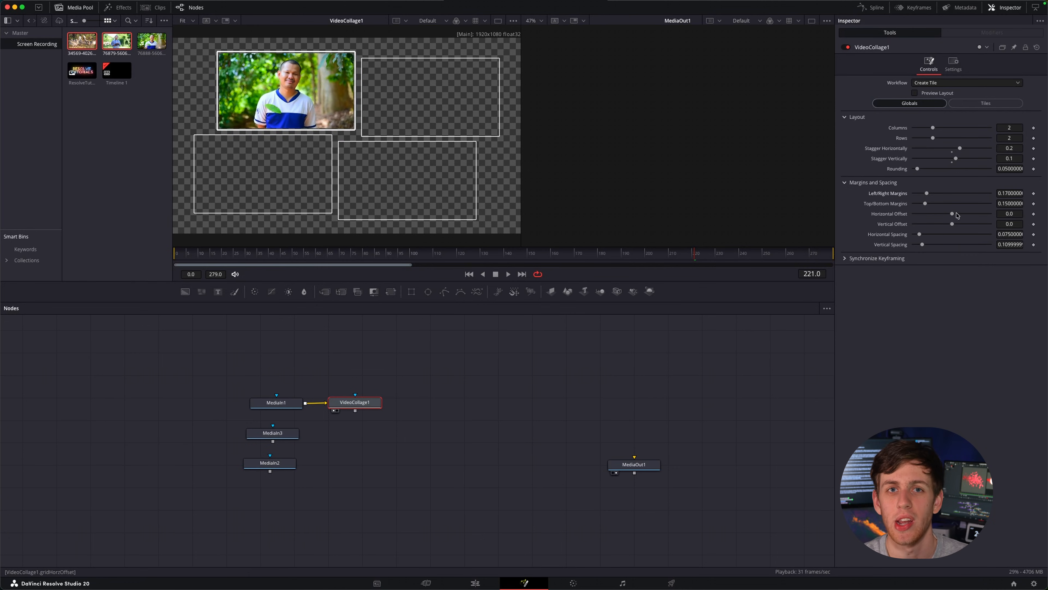
Adjust the global layout of the video collage, increasing its number of columns.
{"action": "left_click", "coordinate": [860, 187]}
{"action": "left_click", "coordinate": [852, 174]}
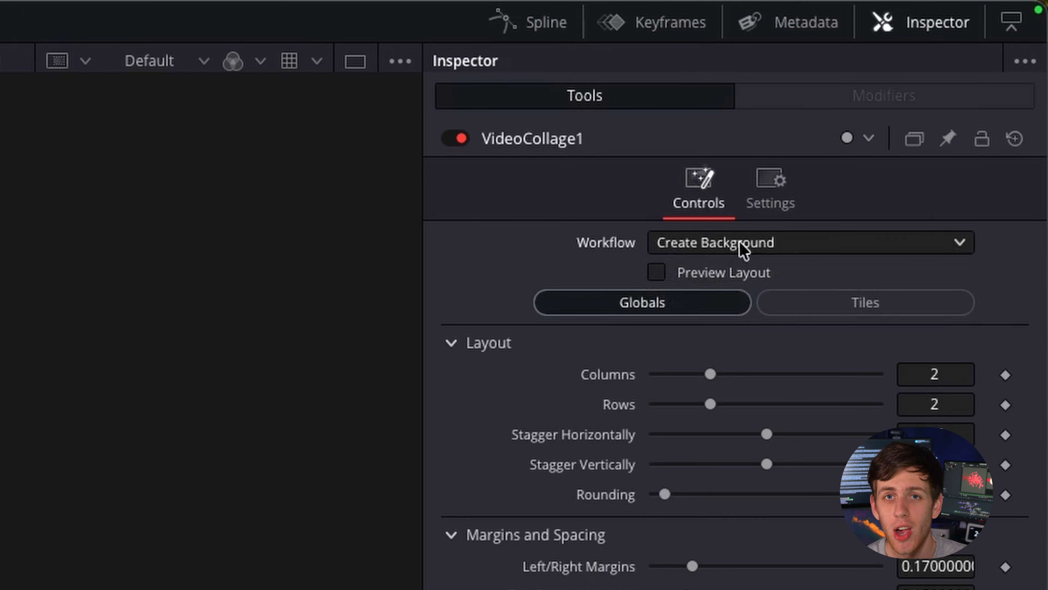
{"action": "left_click_drag", "start_coordinate": [710, 374], "coordinate": [770, 376]}
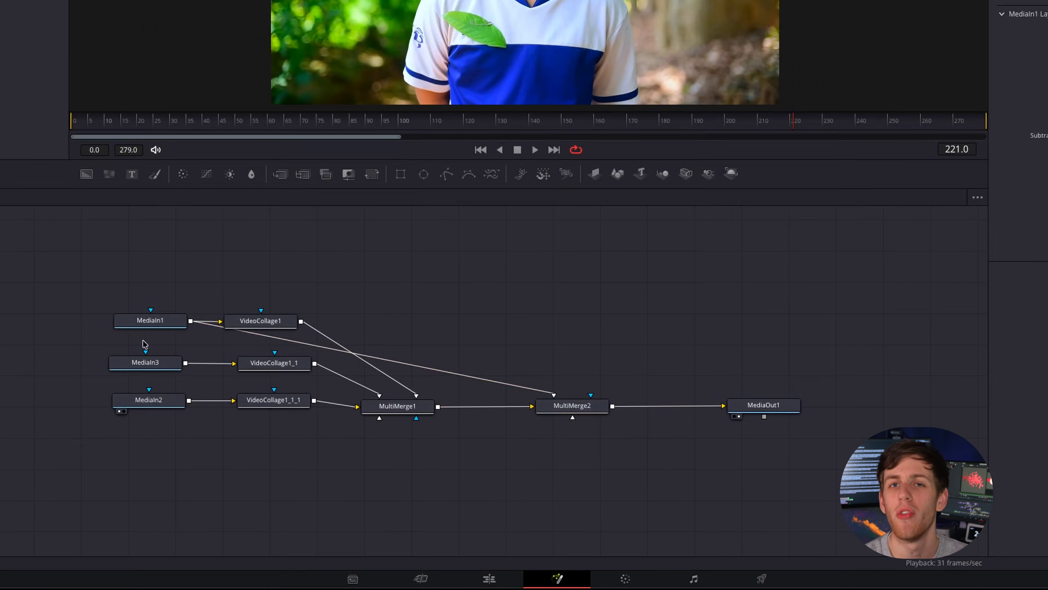
Add a Wireless Link node near MediaOut1 and set its input to MediaIn1.
{"action": "left_click_drag", "start_coordinate": [260, 397], "coordinate": [518, 456]}
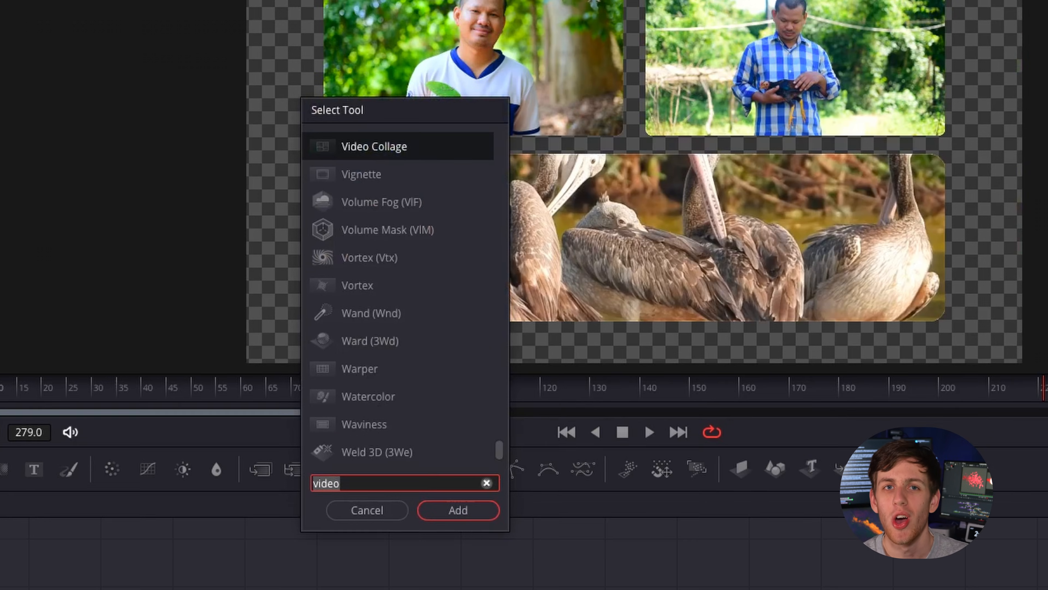
{"action": "key", "text": "Return"}
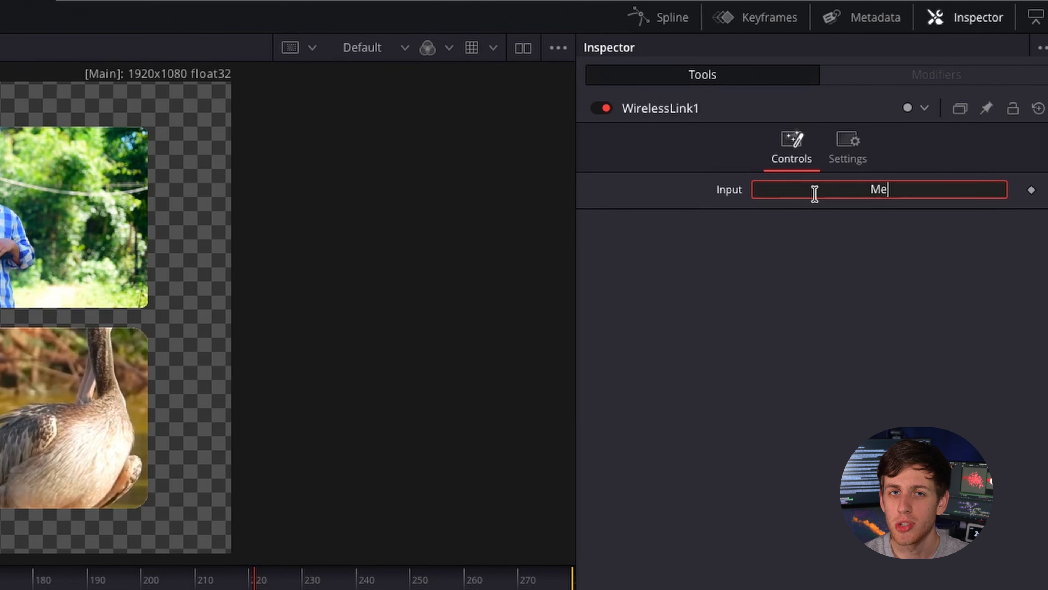
{"action": "left_click", "coordinate": [815, 193]}
{"action": "type", "text": "MediaI"}
{"action": "type", "text": "n1"}
{"action": "key", "text": "Return"}
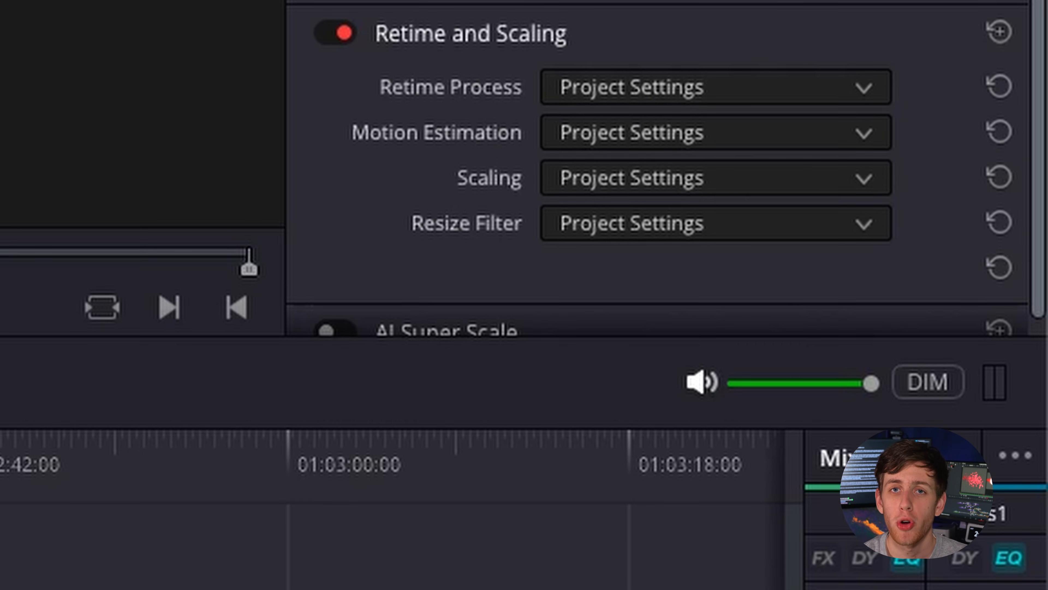
Set the clip's retime process to Optical Flow and its motion estimation to AI Speed Warp Better.
{"action": "left_click", "coordinate": [742, 88]}
{"action": "left_click", "coordinate": [677, 256]}
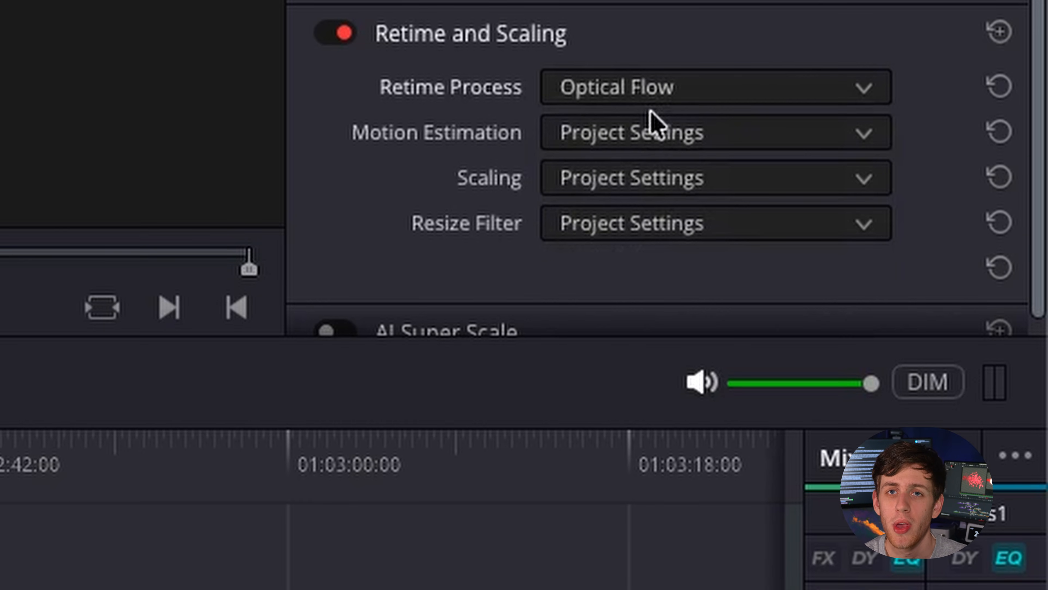
{"action": "left_click", "coordinate": [656, 132]}
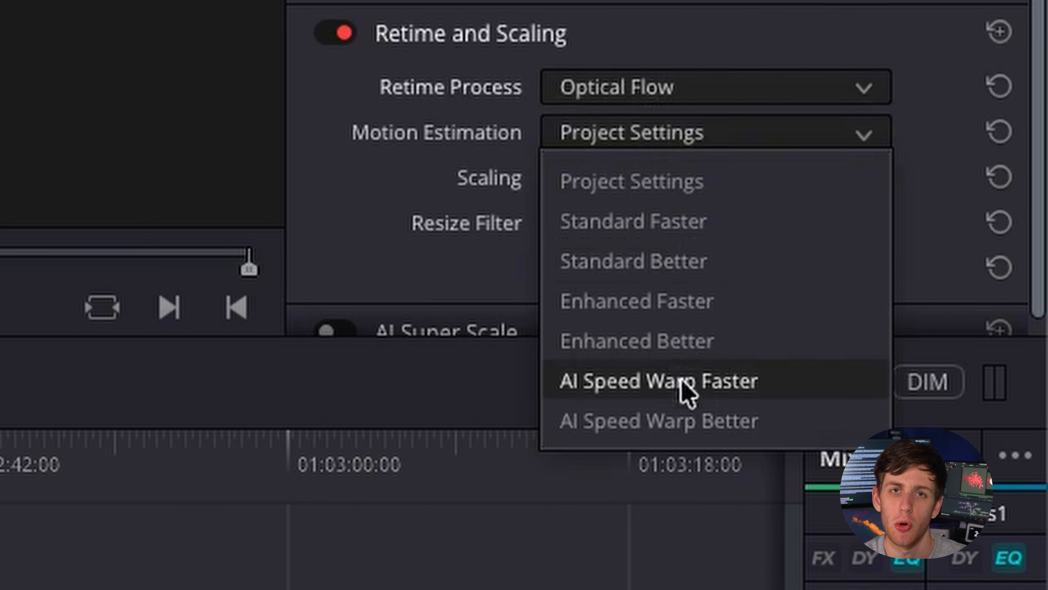
{"action": "left_click", "coordinate": [684, 418]}
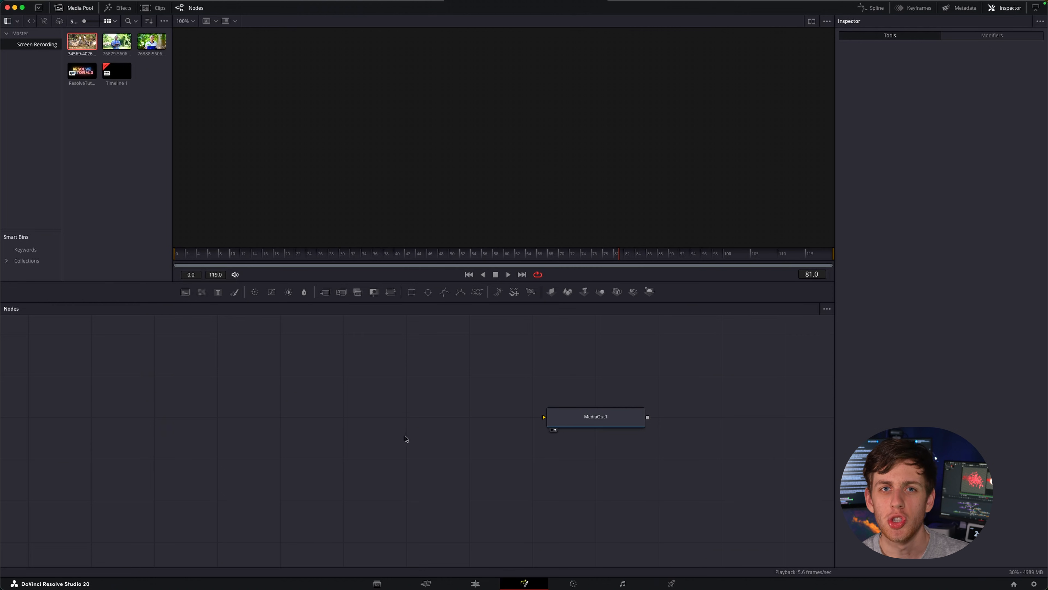
Add a Plasma node to the composition.
{"action": "key", "text": "shift+space"}
{"action": "type", "text": "opti"}
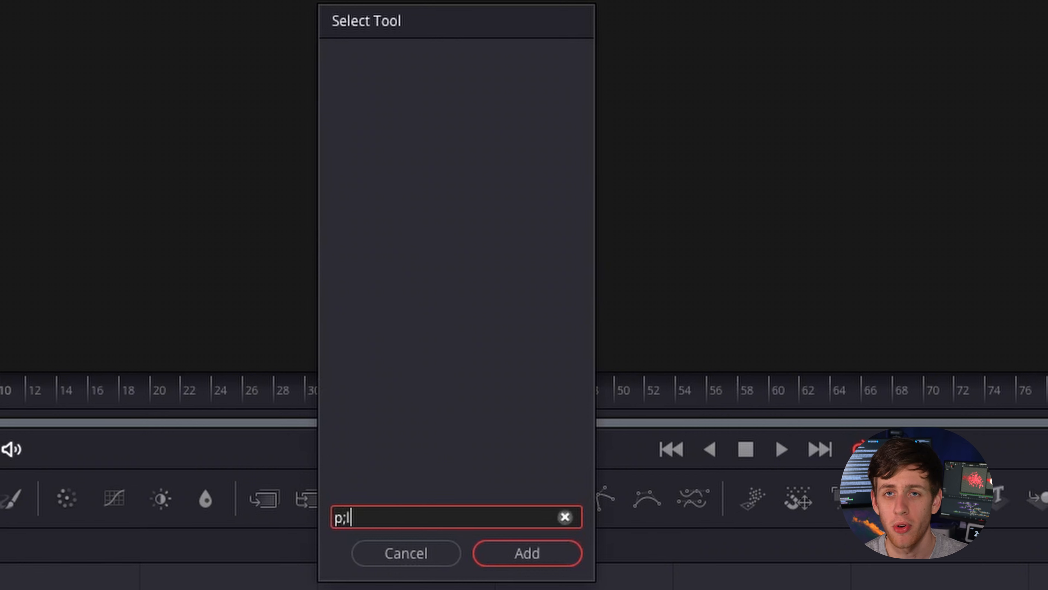
{"action": "key", "text": "Return"}
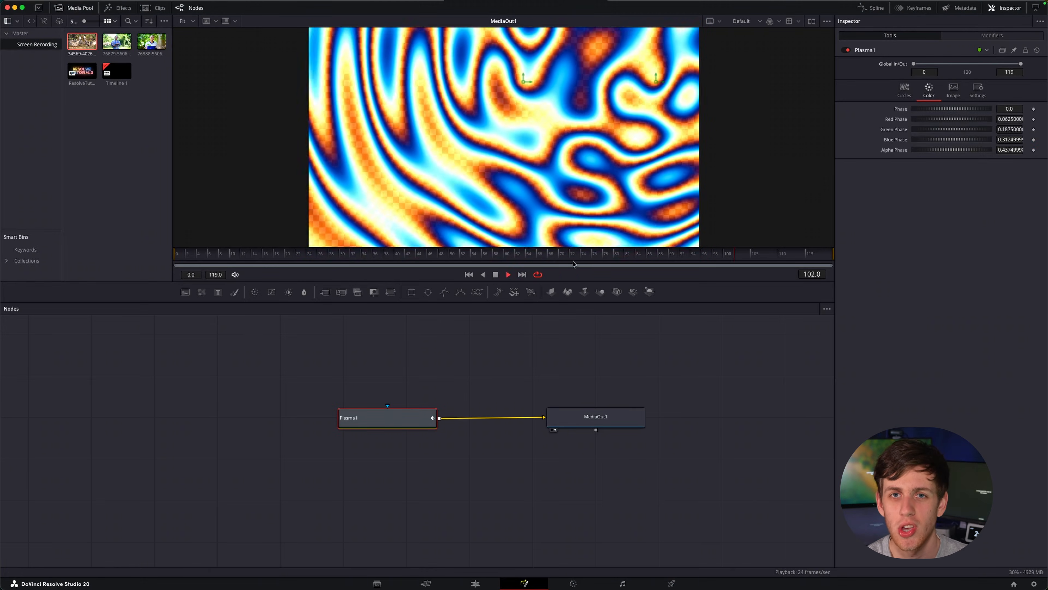
Set the Plasma's red and green phases to 0.193, blue phase to 0.181 and alpha phase to 0.241.
{"action": "left_click", "coordinate": [901, 37]}
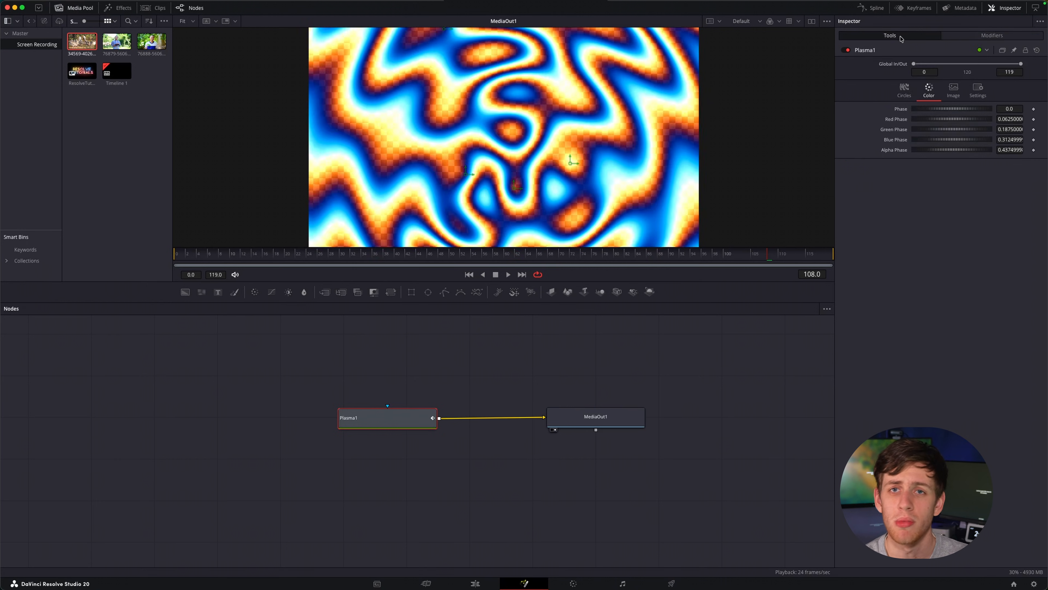
{"action": "left_click_drag", "start_coordinate": [944, 120], "coordinate": [944, 121]}
{"action": "left_click_drag", "start_coordinate": [948, 151], "coordinate": [915, 134]}
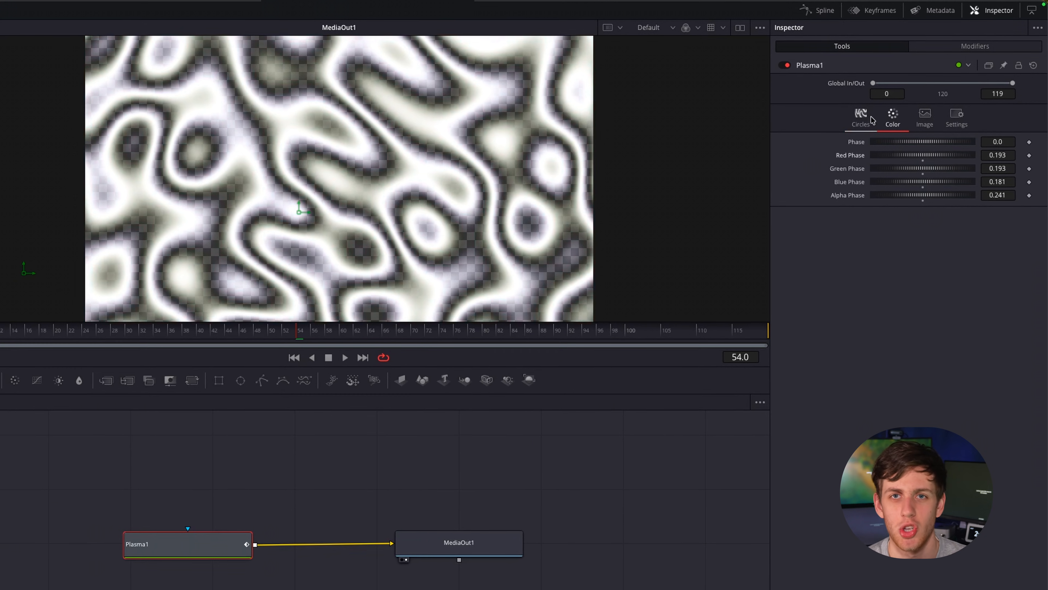
Adjust the Plasma's circle settings and play the animation.
{"action": "left_click", "coordinate": [860, 118]}
{"action": "left_click_drag", "start_coordinate": [926, 139], "coordinate": [950, 137]}
{"action": "key", "text": "space"}
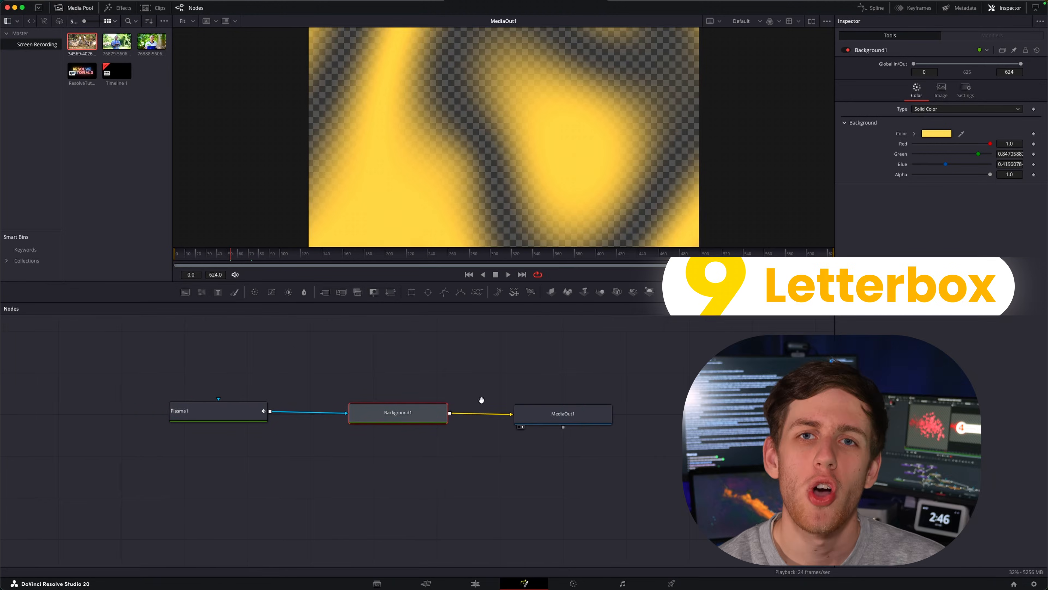
Make room before MediaOut1, add a Letterbox node and reduce its height to crop the image into a wide strip.
{"action": "left_click_drag", "start_coordinate": [559, 413], "coordinate": [749, 411]}
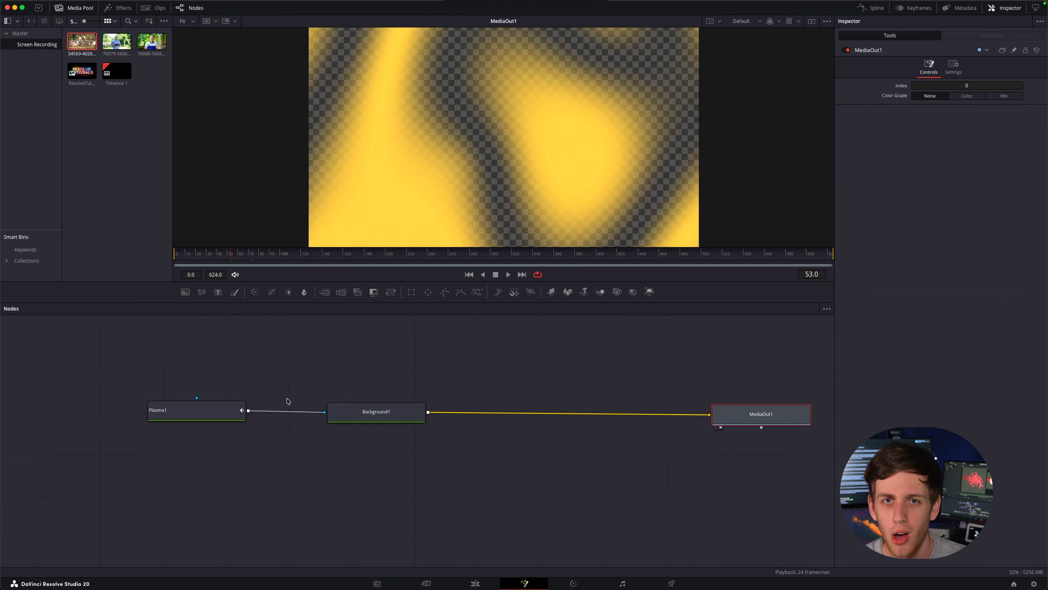
{"action": "key", "text": "shift+space"}
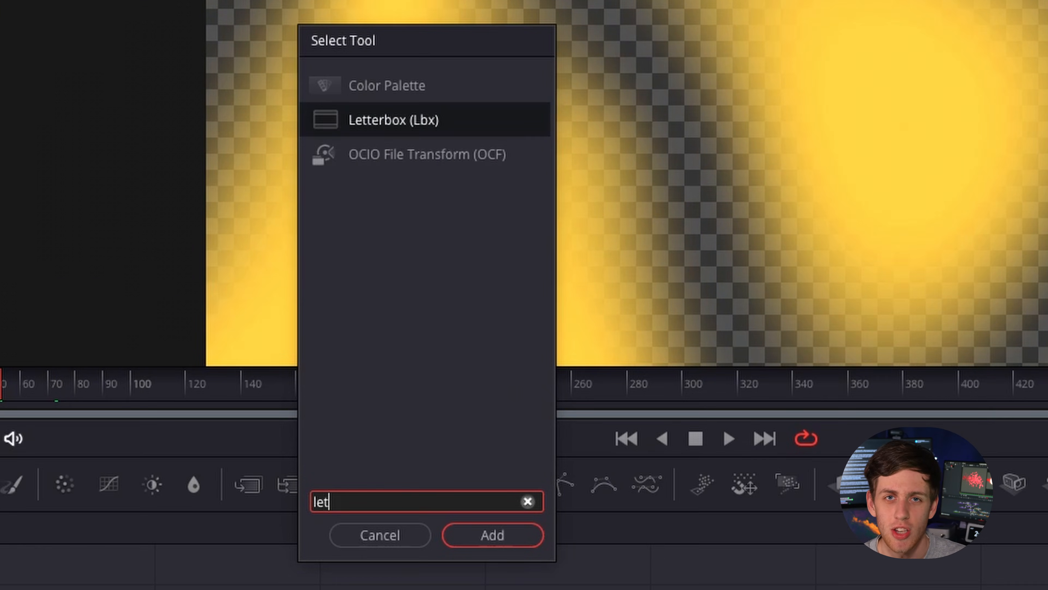
{"action": "type", "text": "letter"}
{"action": "key", "text": "Return"}
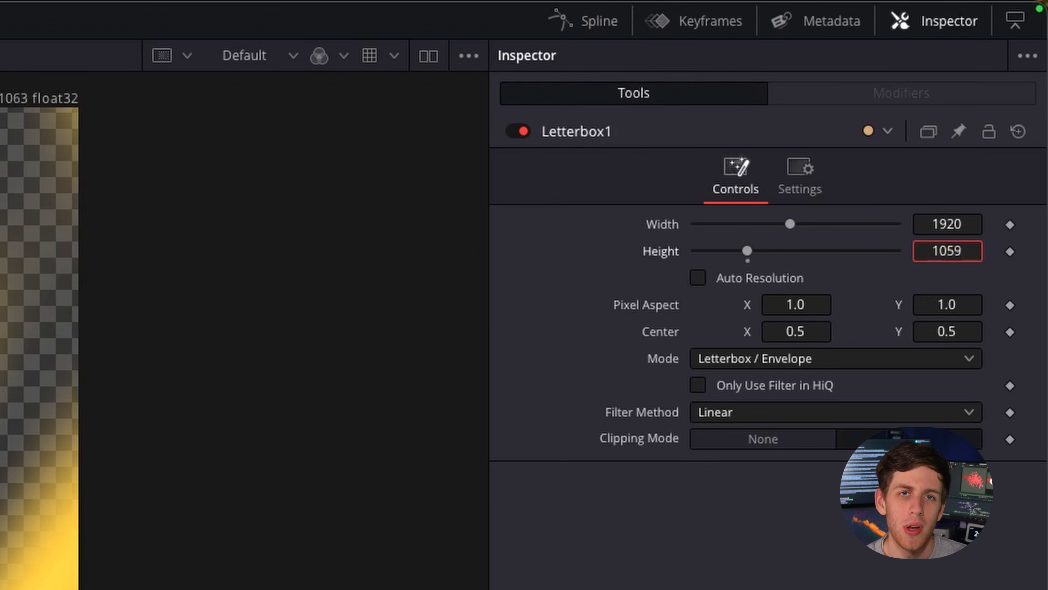
{"action": "left_click_drag", "start_coordinate": [956, 255], "coordinate": [885, 255]}
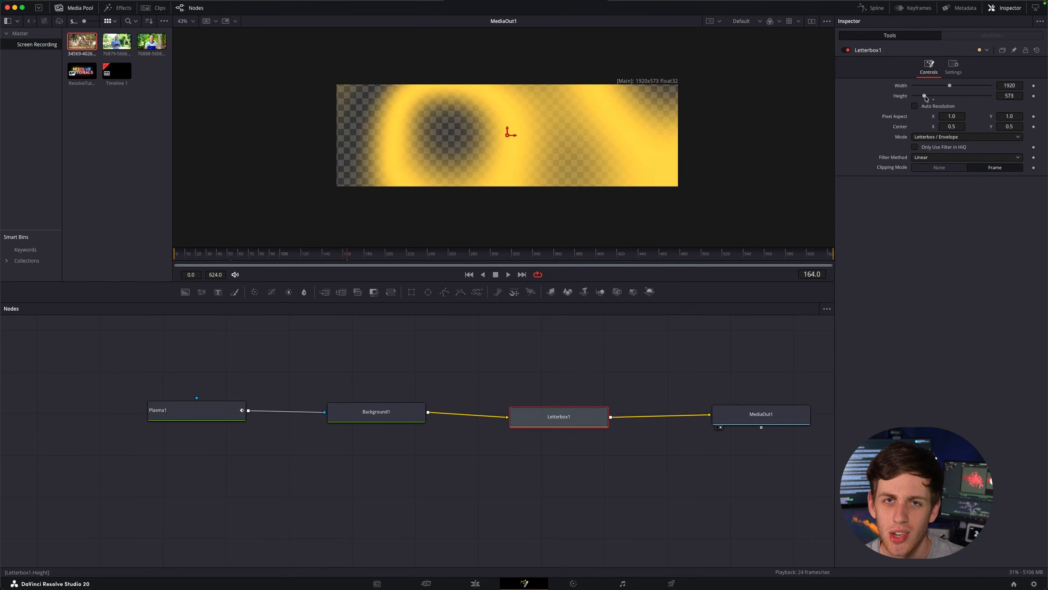
{"action": "left_click_drag", "start_coordinate": [927, 96], "coordinate": [911, 97]}
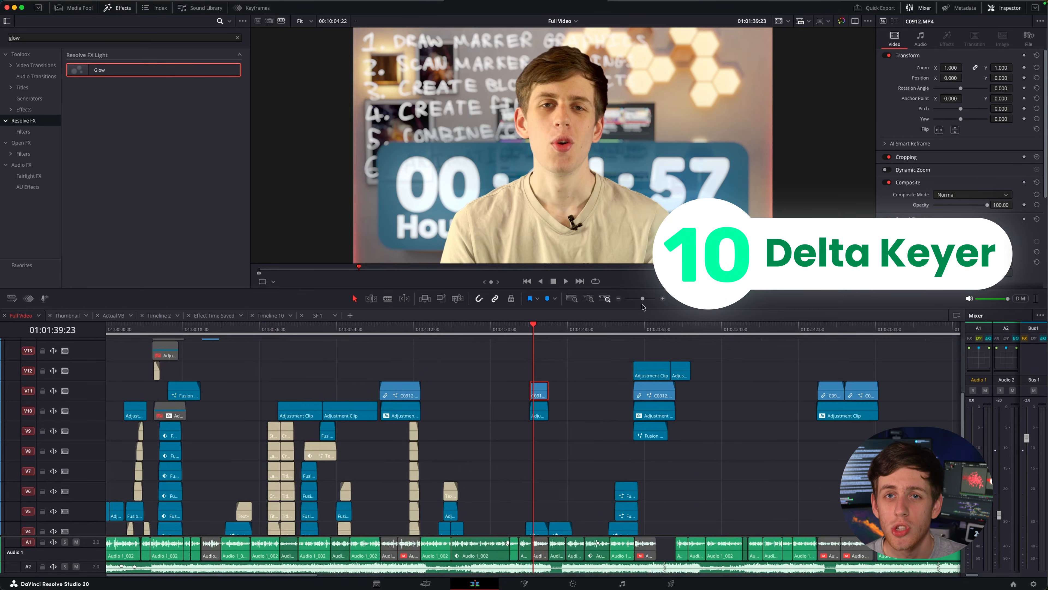
Examine the stacked video tracks and their clips across the Full Video timeline.
{"action": "scroll", "coordinate": [584, 440], "scroll_direction": "up", "scroll_amount": 5}
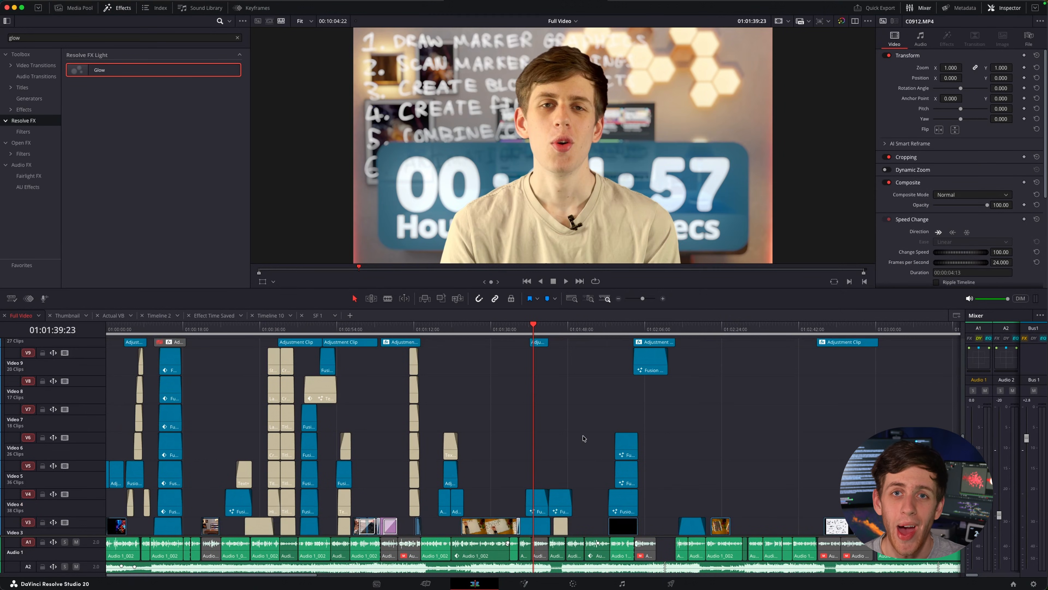
{"action": "scroll", "coordinate": [584, 439], "scroll_direction": "down", "scroll_amount": 4}
{"action": "scroll", "coordinate": [583, 438], "scroll_direction": "up", "scroll_amount": 2}
{"action": "scroll", "coordinate": [619, 451], "scroll_direction": "down", "scroll_amount": 4}
{"action": "scroll", "coordinate": [677, 453], "scroll_direction": "up", "scroll_amount": 10}
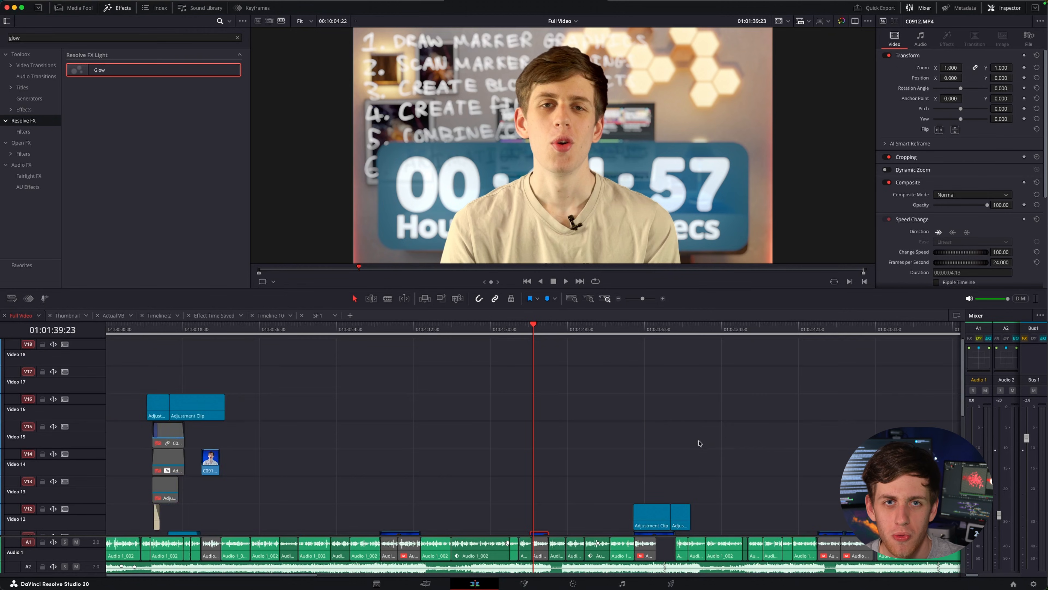
{"action": "scroll", "coordinate": [687, 445], "scroll_direction": "right", "scroll_amount": 3}
{"action": "scroll", "coordinate": [667, 448], "scroll_direction": "down", "scroll_amount": 6}
{"action": "scroll", "coordinate": [640, 441], "scroll_direction": "left", "scroll_amount": 3}
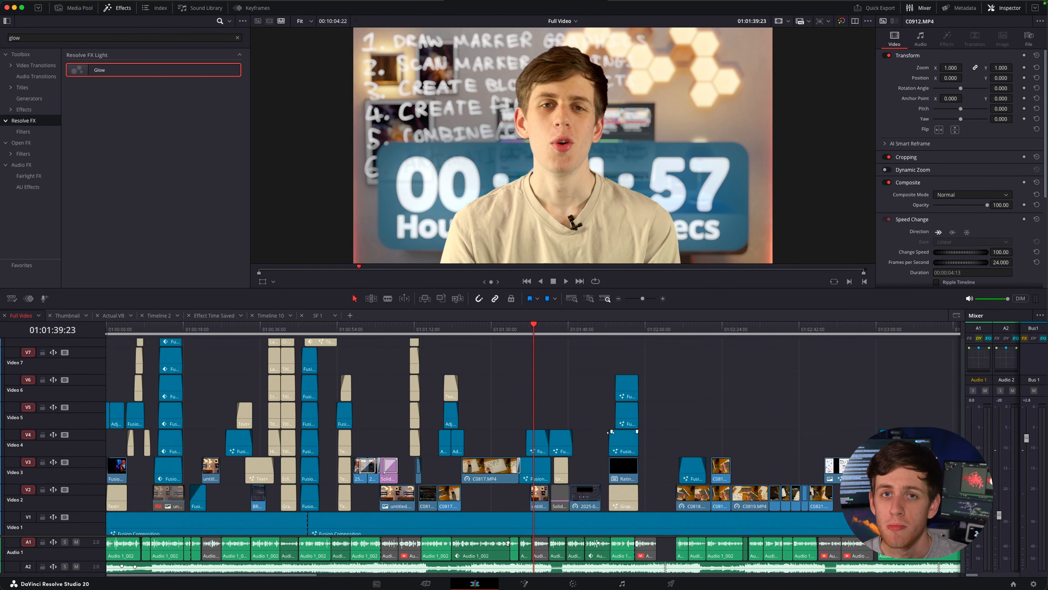
Open the selected C0912.MP4 clip on Video 11 in Fusion and rearrange its nodes to space out the DeltaKeyer1 node.
{"action": "scroll", "coordinate": [611, 435], "scroll_direction": "up", "scroll_amount": 2}
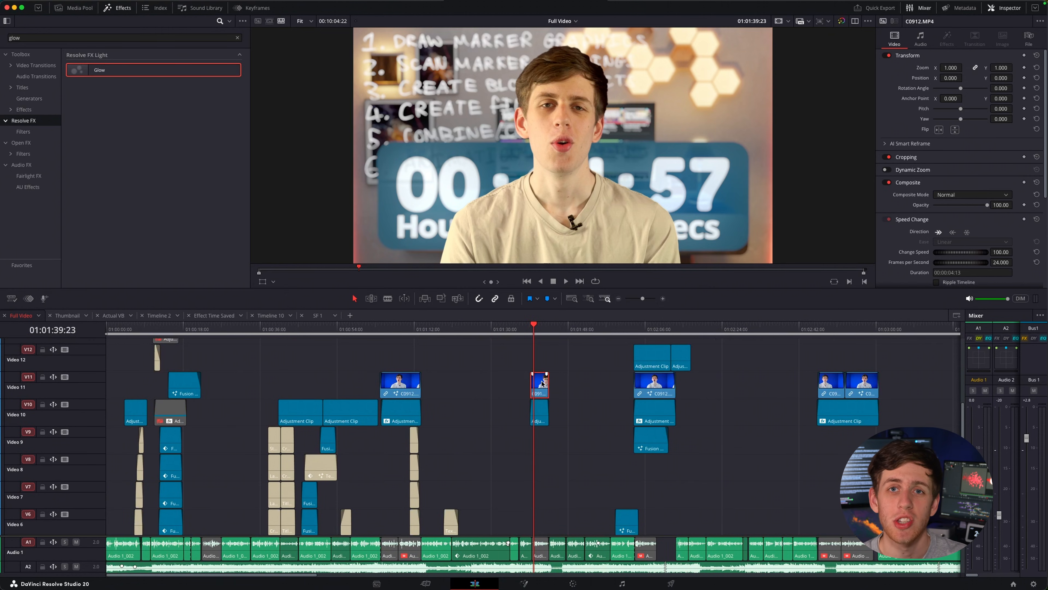
{"action": "key", "text": "shift+5"}
{"action": "left_click_drag", "start_coordinate": [372, 414], "coordinate": [729, 431]}
{"action": "left_click_drag", "start_coordinate": [190, 433], "coordinate": [354, 424]}
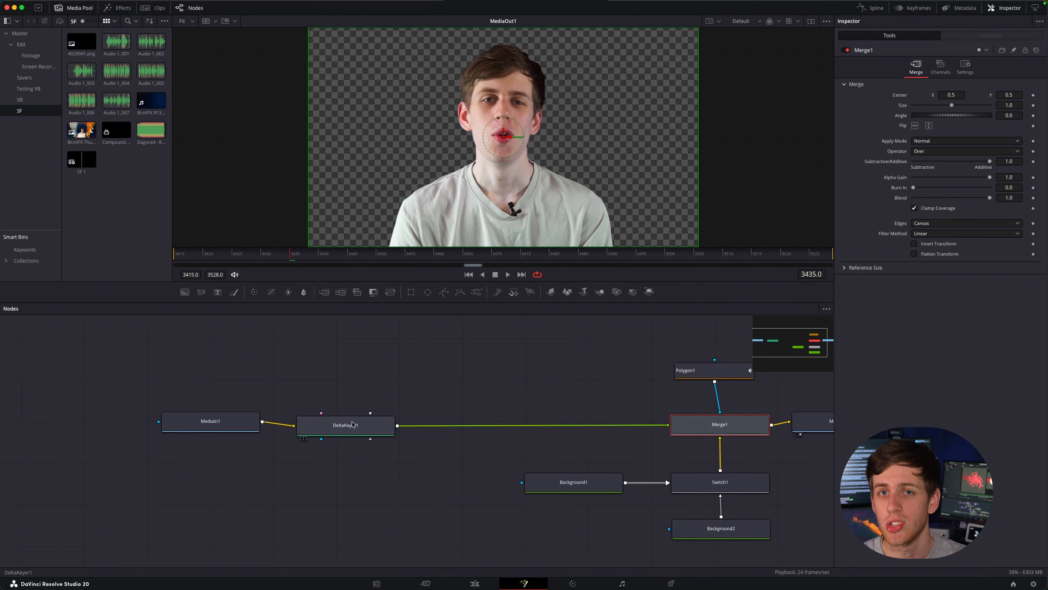
Adjust the DeltaKeyer1 matte threshold to 0.716 low and 0.452 high.
{"action": "left_click", "coordinate": [354, 425]}
{"action": "scroll", "coordinate": [583, 348], "scroll_direction": "right", "scroll_amount": 4}
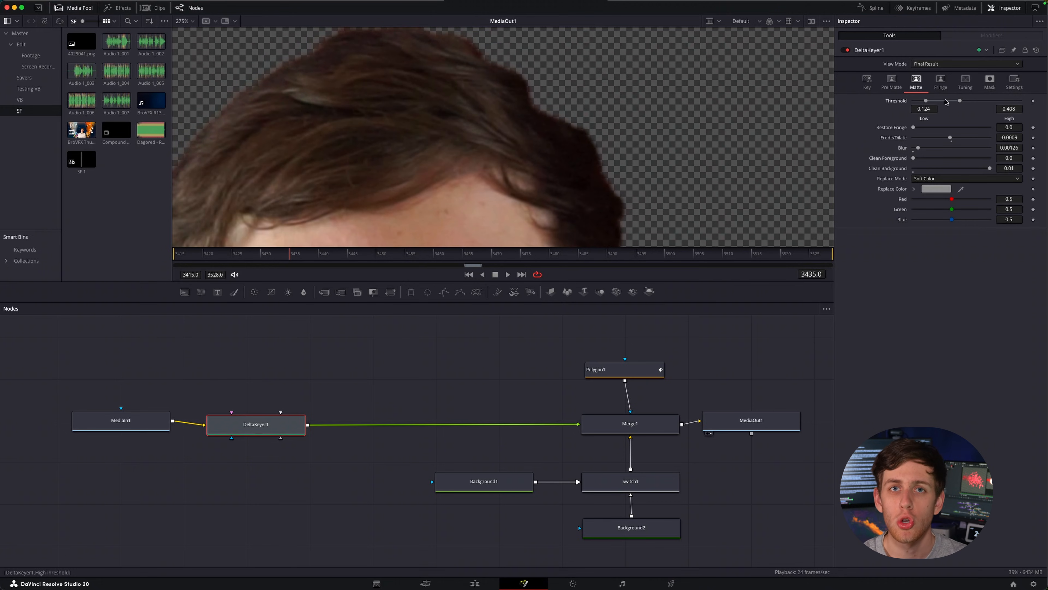
{"action": "left_click_drag", "start_coordinate": [946, 102], "coordinate": [964, 105]}
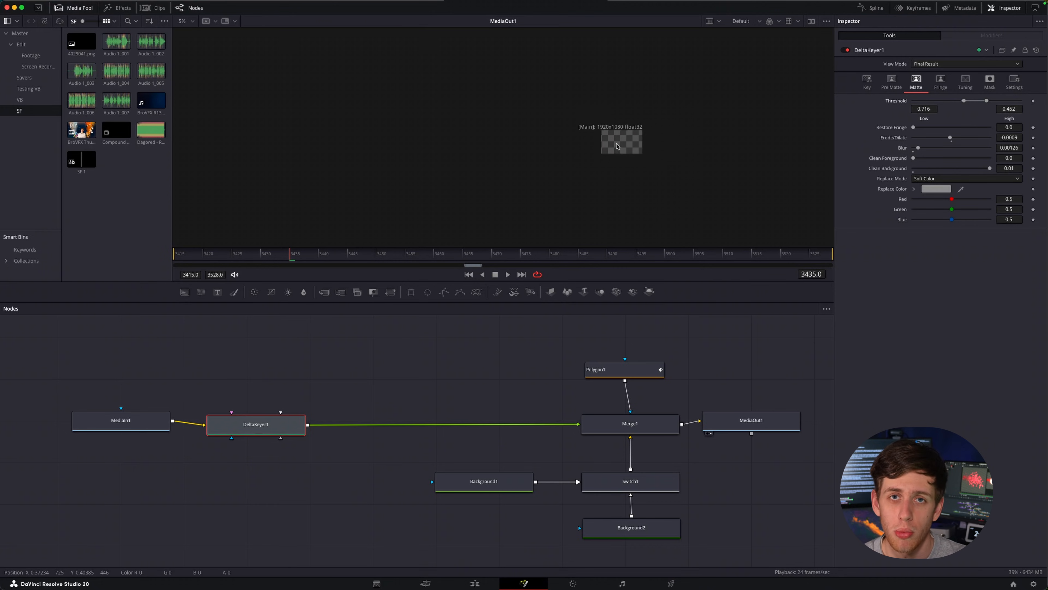